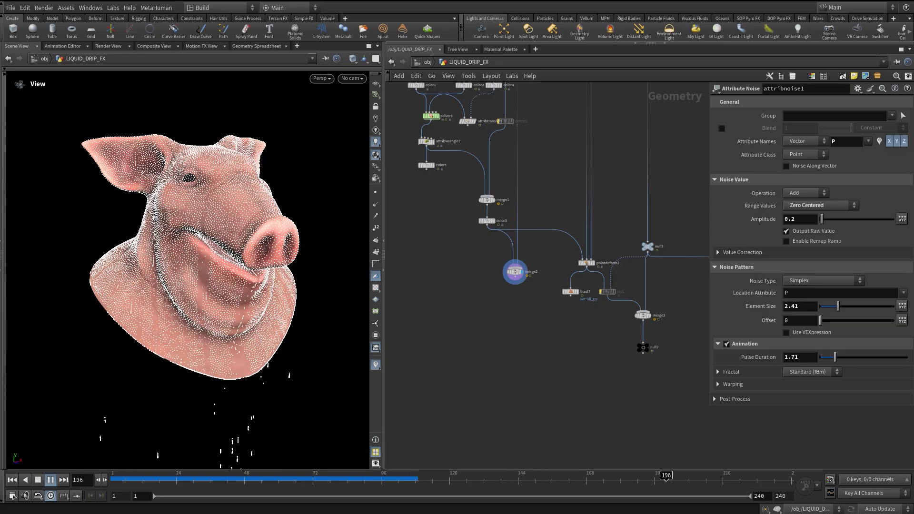
# Examine the upper part of the node network while scrubbing the timeline.
pyautogui.moveTo(547, 204); pyautogui.dragTo(486, 363, button='middle')
pyautogui.scroll(-3, 486, 363)
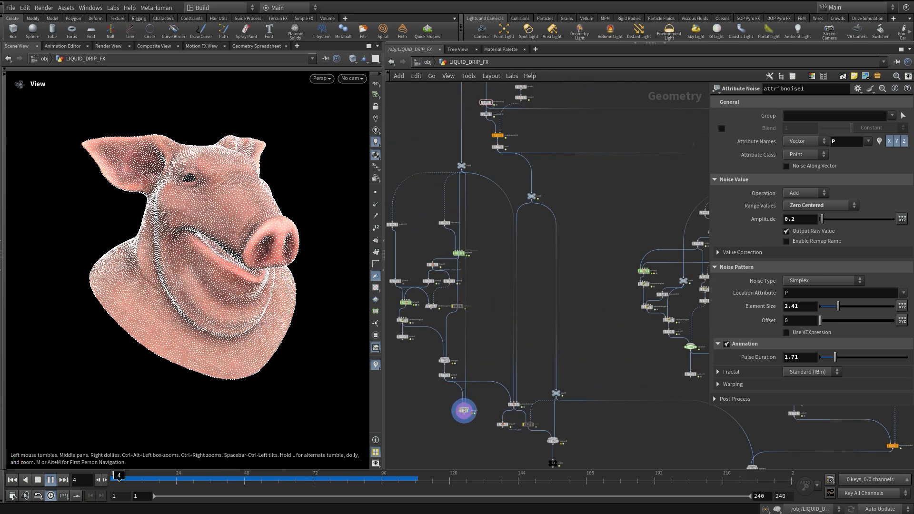
pyautogui.moveTo(151, 479); pyautogui.dragTo(154, 479)
pyautogui.moveTo(485, 108); pyautogui.dragTo(497, 333, button='middle')
pyautogui.scroll(4, 497, 333)
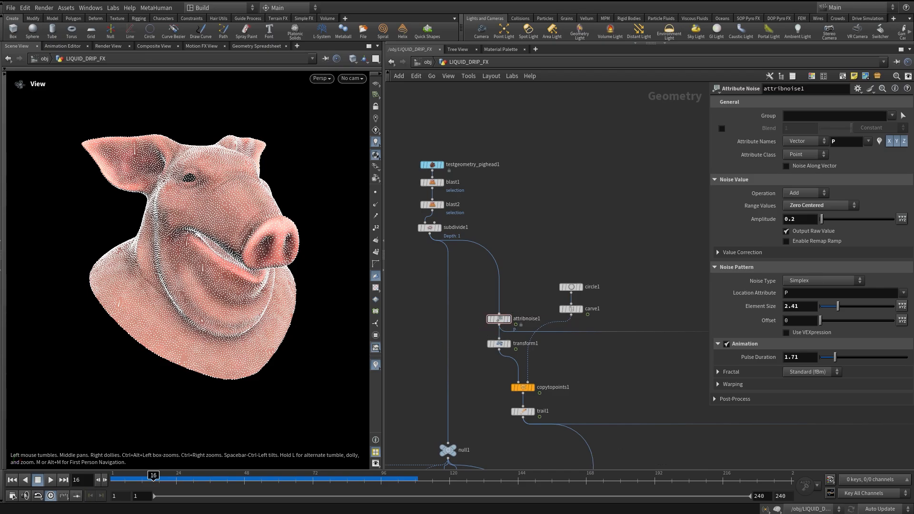
# Display the attribnoise1 and transform1 nodes and scrub the timeline to preview their animation.
pyautogui.moveTo(548, 304); pyautogui.dragTo(560, 277, button='middle')
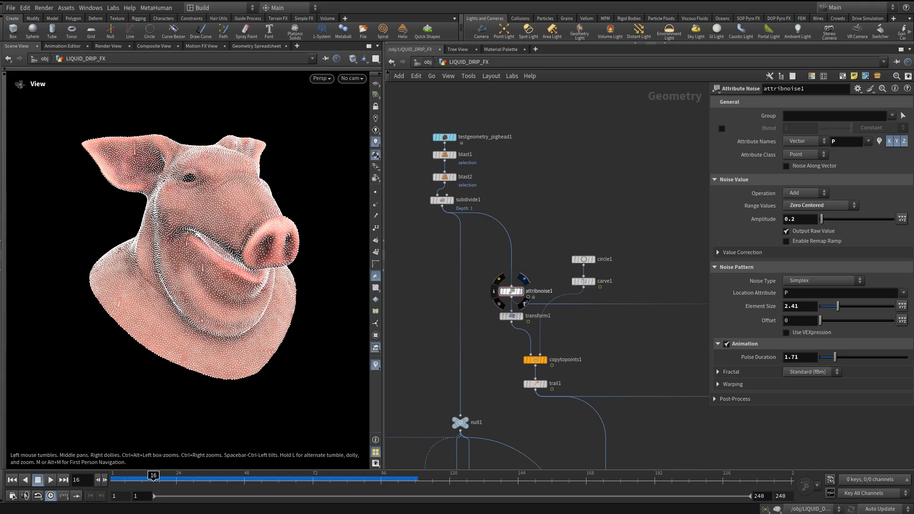
pyautogui.click(525, 279)
pyautogui.moveTo(511, 292); pyautogui.dragTo(512, 282)
pyautogui.moveTo(153, 480); pyautogui.dragTo(185, 480)
pyautogui.click(521, 316)
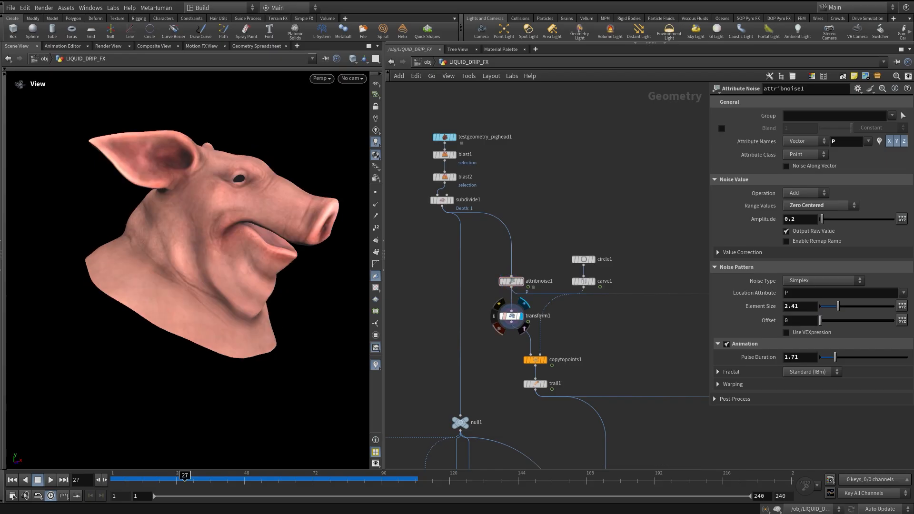
pyautogui.click(511, 316)
pyautogui.moveTo(186, 480); pyautogui.dragTo(230, 480)
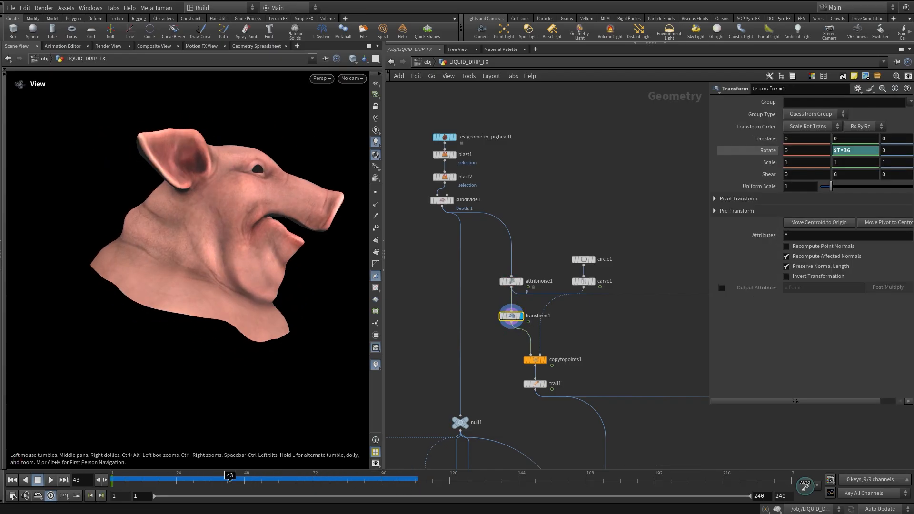
# Display the copytopoints1 node through the cam1 viewport camera and scrub the timeline.
pyautogui.moveTo(584, 282)
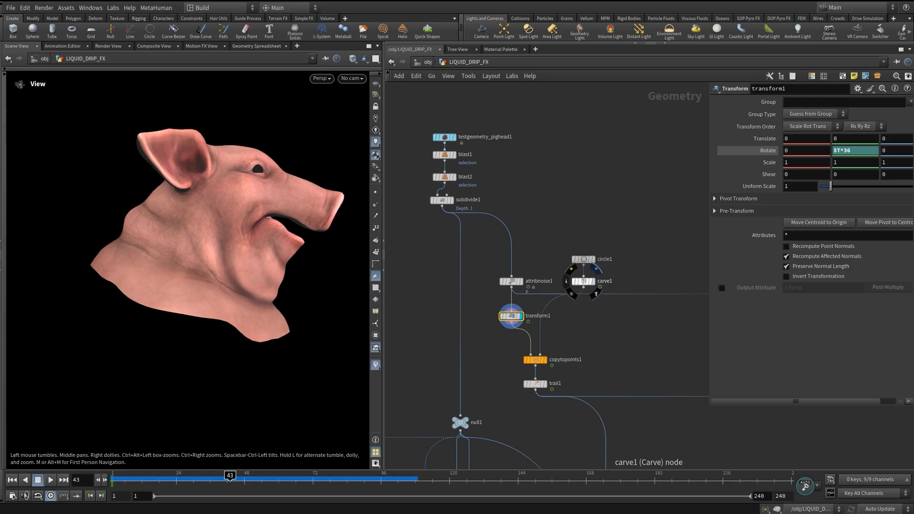
pyautogui.click(596, 270)
pyautogui.click(548, 349)
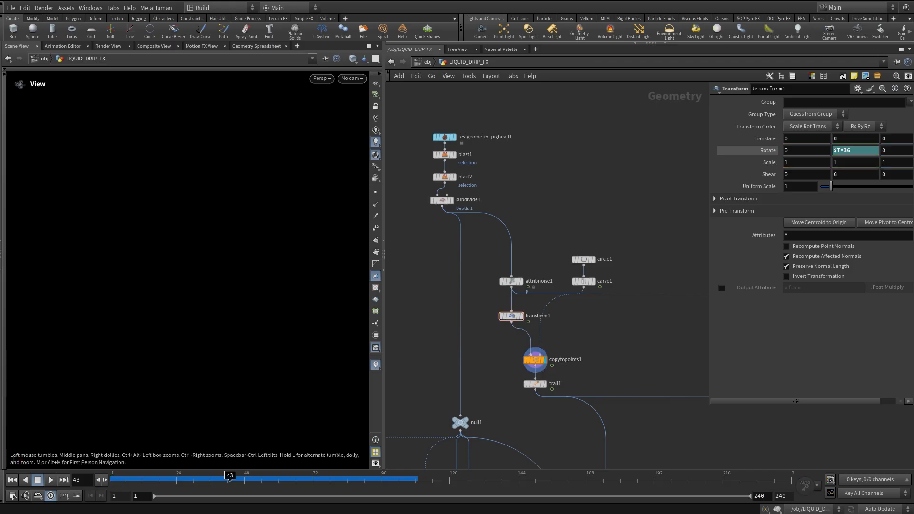
pyautogui.click(351, 78)
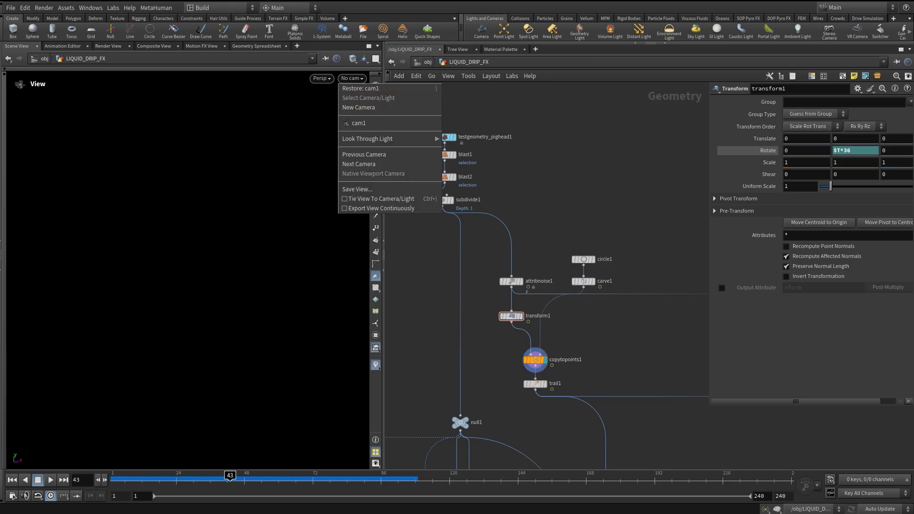
pyautogui.click(371, 123)
pyautogui.moveTo(182, 476)
pyautogui.mouseDown()
pyautogui.moveTo(375, 476)
pyautogui.moveTo(128, 476)
pyautogui.moveTo(354, 476)
pyautogui.moveTo(187, 476)
pyautogui.moveTo(242, 476)
pyautogui.mouseUp()
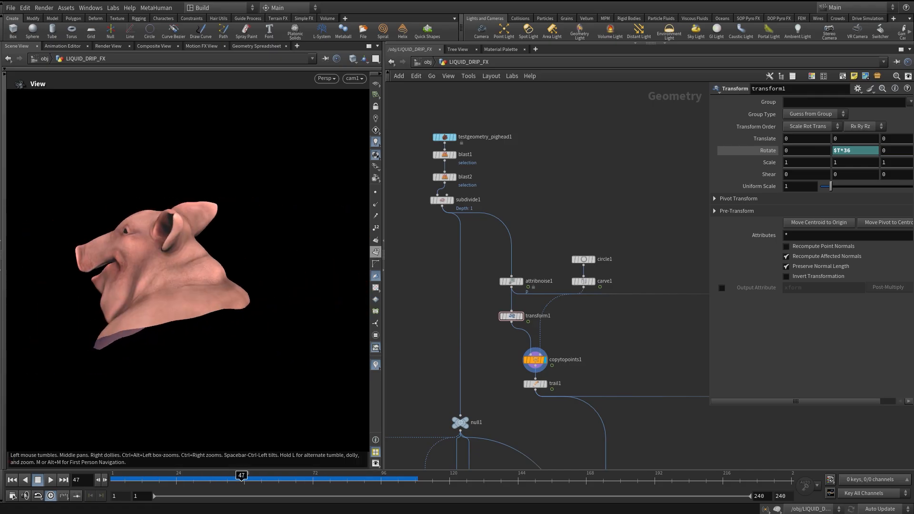
# Inspect the trail1 node's parameters and the nodes further down the network.
pyautogui.moveTo(609, 338); pyautogui.dragTo(571, 236, button='middle')
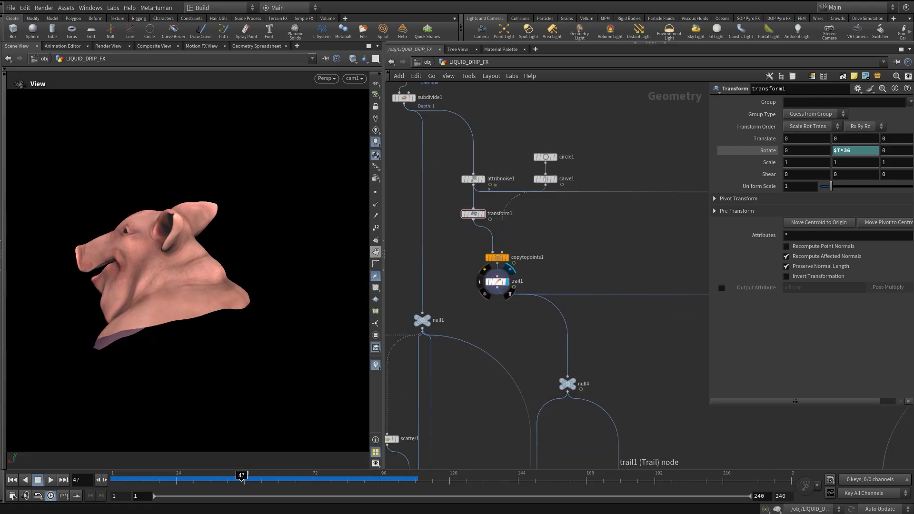
pyautogui.click(498, 281)
pyautogui.moveTo(498, 280); pyautogui.dragTo(473, 142, button='middle')
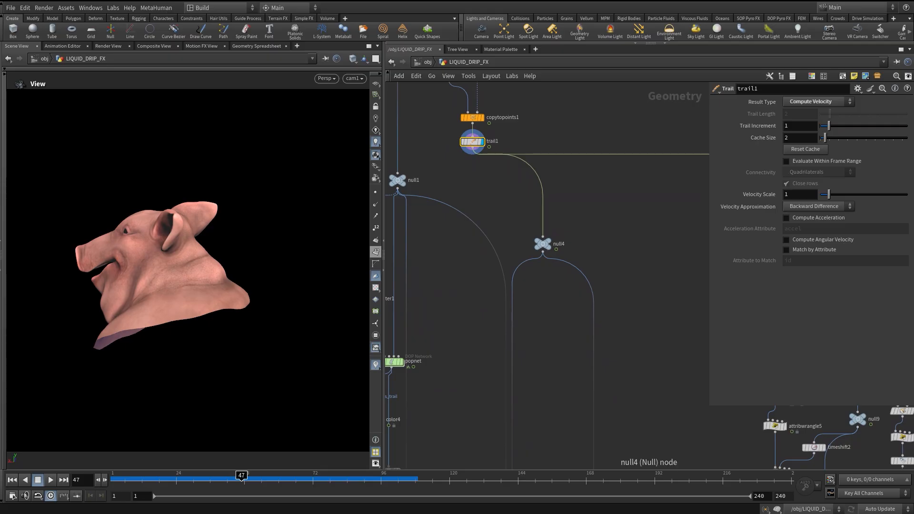
pyautogui.moveTo(514, 348); pyautogui.dragTo(552, 194, button='middle')
pyautogui.moveTo(551, 351); pyautogui.dragTo(557, 192, button='middle')
pyautogui.scroll(-3, 557, 192)
pyautogui.scroll(5, 573, 293)
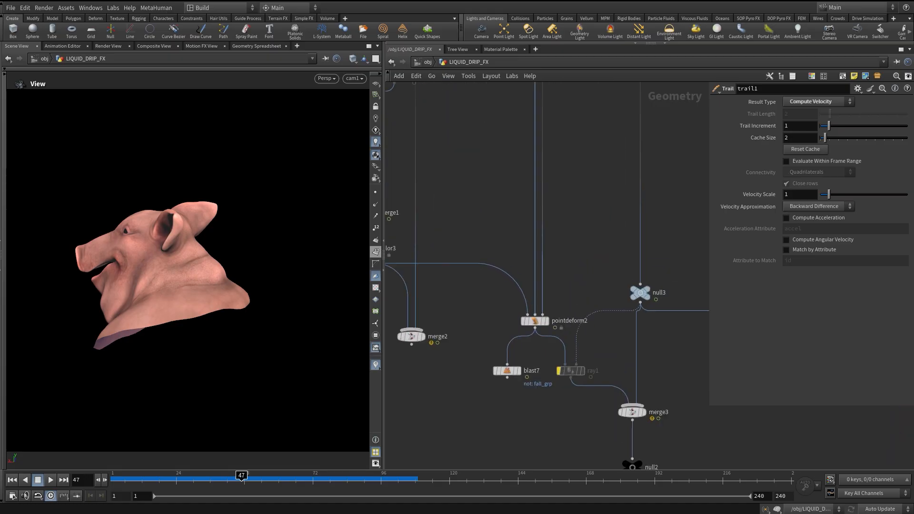
# Display the color3 node and select the particle simulation nodes to inspect the popnet settings.
pyautogui.click(547, 321)
pyautogui.moveTo(547, 322); pyautogui.dragTo(671, 390, button='middle')
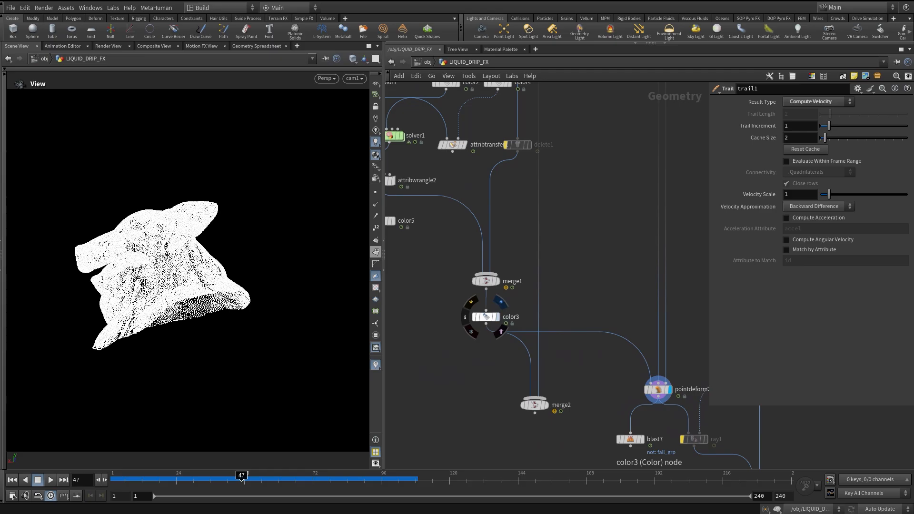
pyautogui.click(501, 302)
pyautogui.moveTo(595, 242); pyautogui.dragTo(601, 311, button='middle')
pyautogui.scroll(-3, 601, 312)
pyautogui.moveTo(438, 116); pyautogui.dragTo(578, 369)
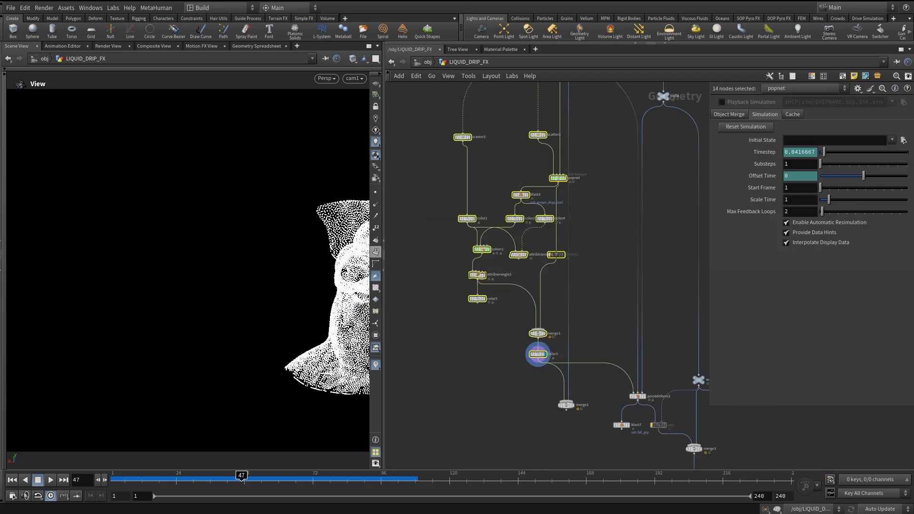
pyautogui.moveTo(577, 369); pyautogui.dragTo(543, 396, button='middle')
pyautogui.moveTo(411, 138); pyautogui.dragTo(540, 391)
pyautogui.moveTo(597, 444); pyautogui.dragTo(584, 369, button='middle')
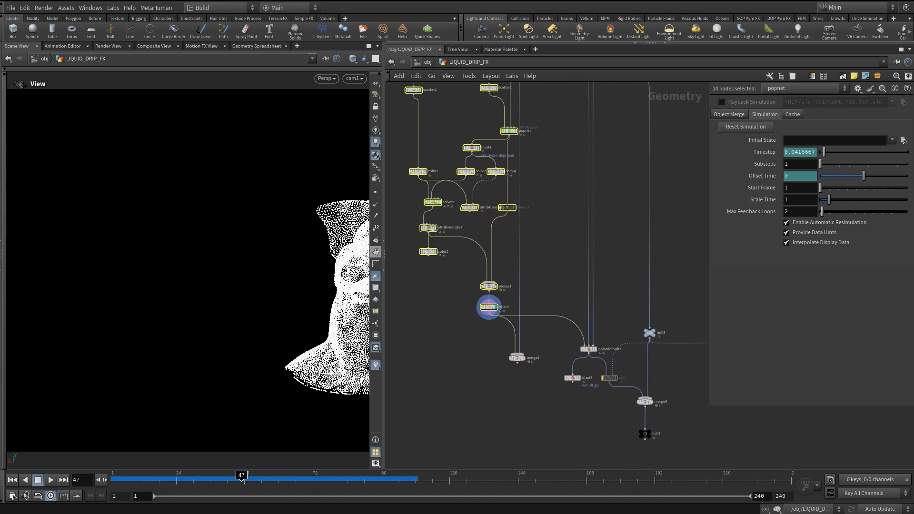
# Display the pointdeform2 node, inspect the result in the viewport, then display merge3.
pyautogui.scroll(3, 584, 370)
pyautogui.click(604, 331)
pyautogui.moveTo(604, 330); pyautogui.dragTo(572, 316, button='middle')
pyautogui.scroll(-3, 580, 426)
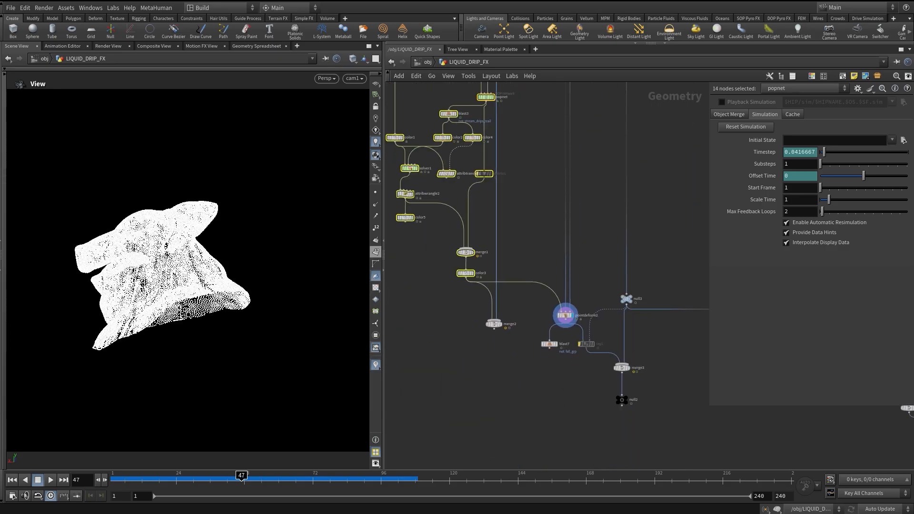
pyautogui.moveTo(219, 285); pyautogui.dragTo(191, 271)
pyautogui.scroll(4, 606, 346)
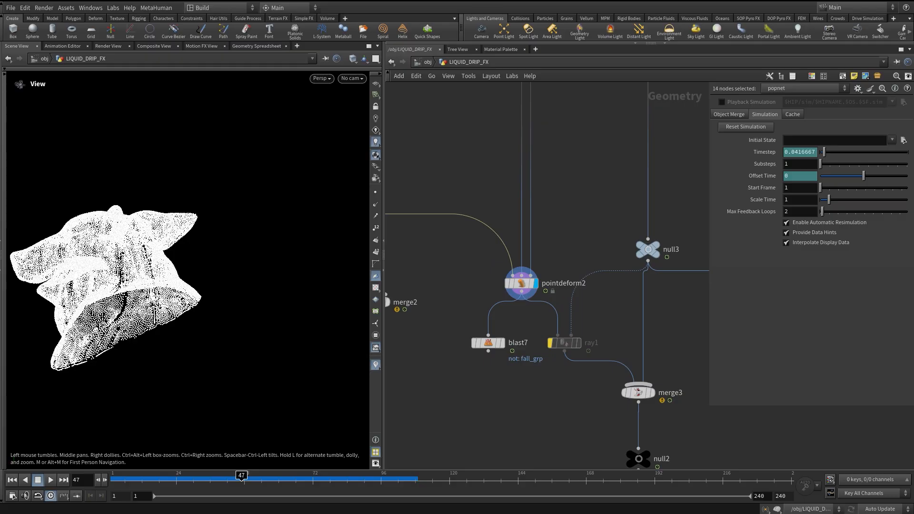
pyautogui.click(652, 393)
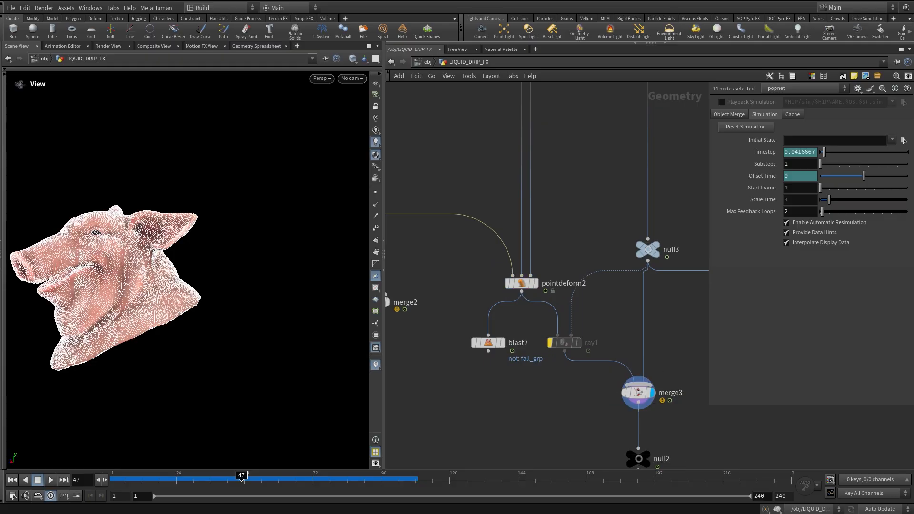
# Switch the viewport to cam1 and scrub the timeline to preview the dripping points.
pyautogui.click(351, 78)
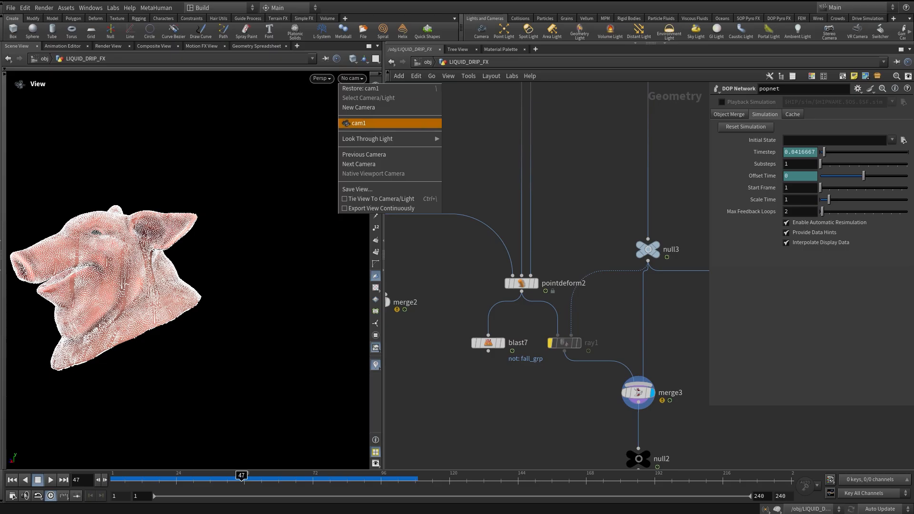
pyautogui.click(367, 123)
pyautogui.moveTo(135, 480); pyautogui.dragTo(495, 480)
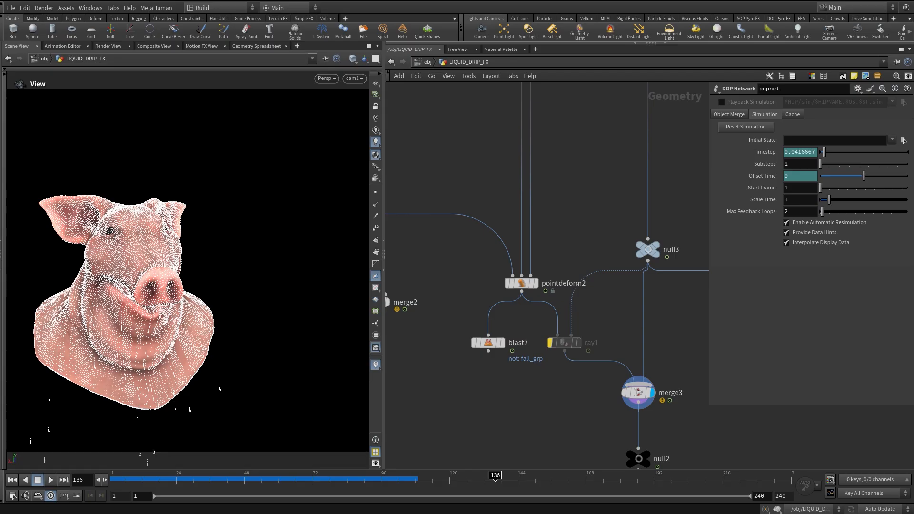
pyautogui.moveTo(196, 480); pyautogui.dragTo(467, 480)
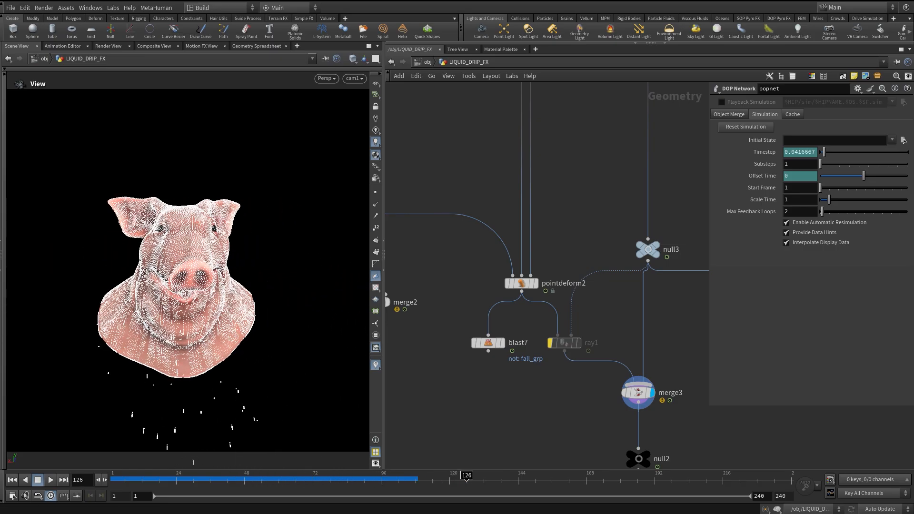
# Inspect the pointdeform2 and ray1 node parameters while scrubbing the timeline.
pyautogui.click(523, 284)
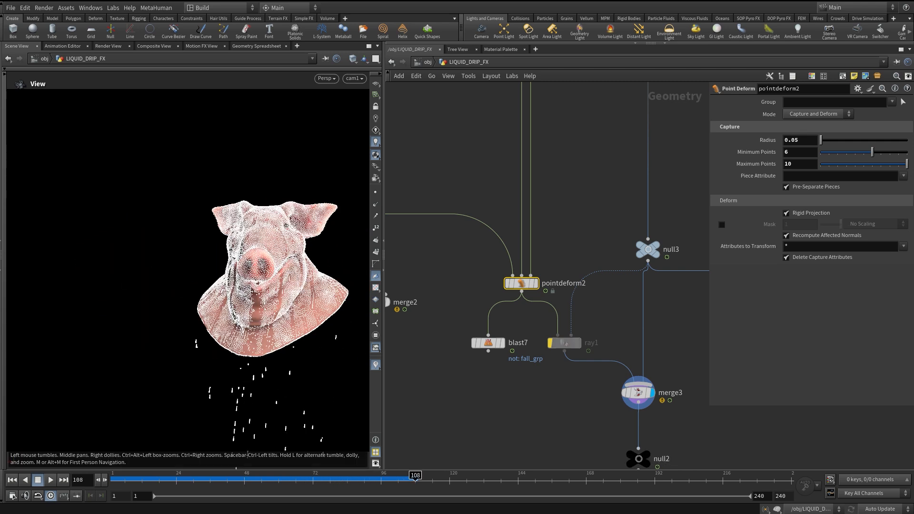
pyautogui.moveTo(564, 344)
pyautogui.click(546, 325)
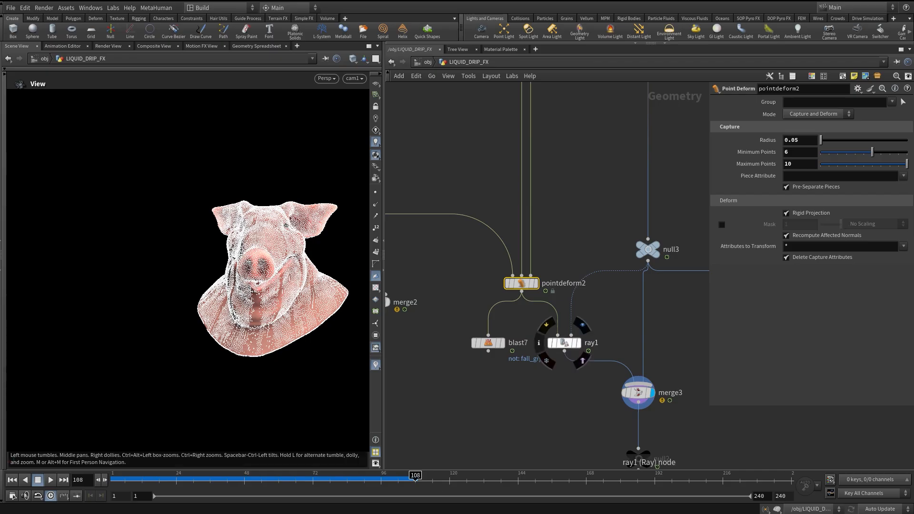
pyautogui.click(565, 343)
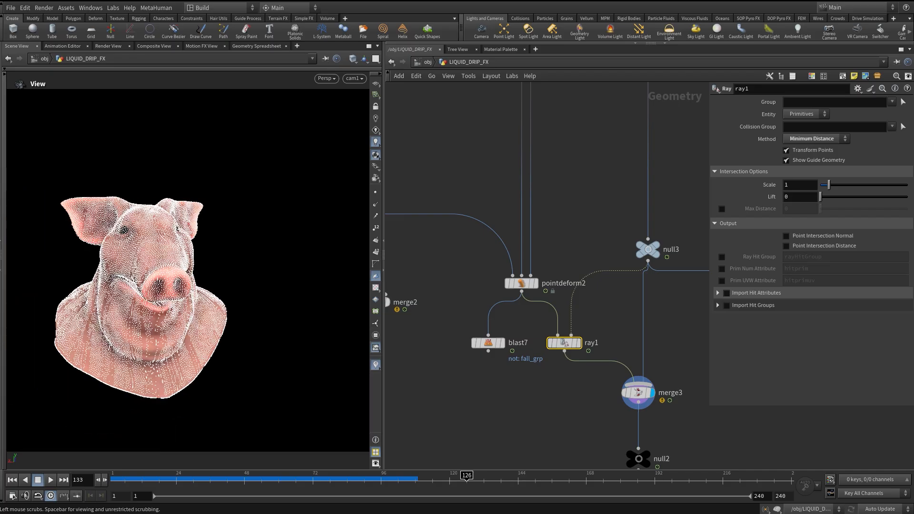
pyautogui.moveTo(438, 478); pyautogui.dragTo(433, 479)
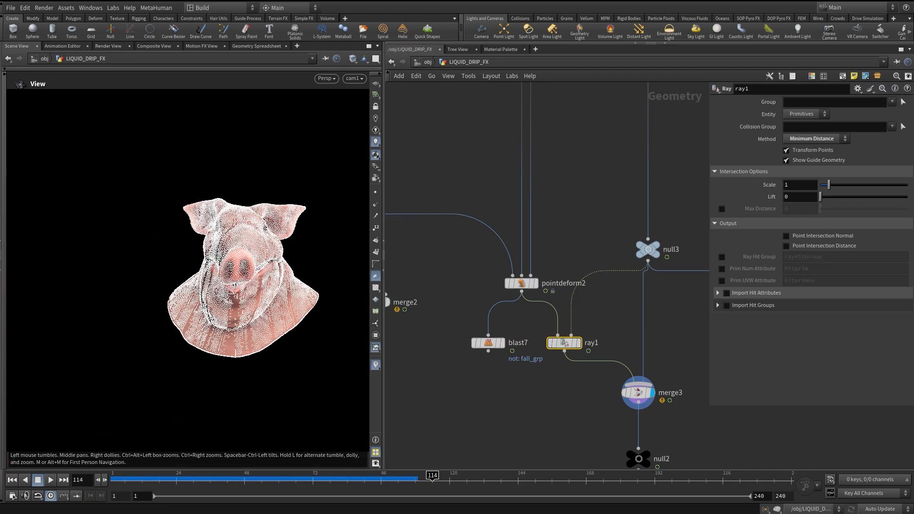
# Select pointdeform2, scrub the timeline, and display the blast7 node's falling points.
pyautogui.click(536, 283)
pyautogui.moveTo(246, 478); pyautogui.dragTo(410, 479)
pyautogui.click(503, 343)
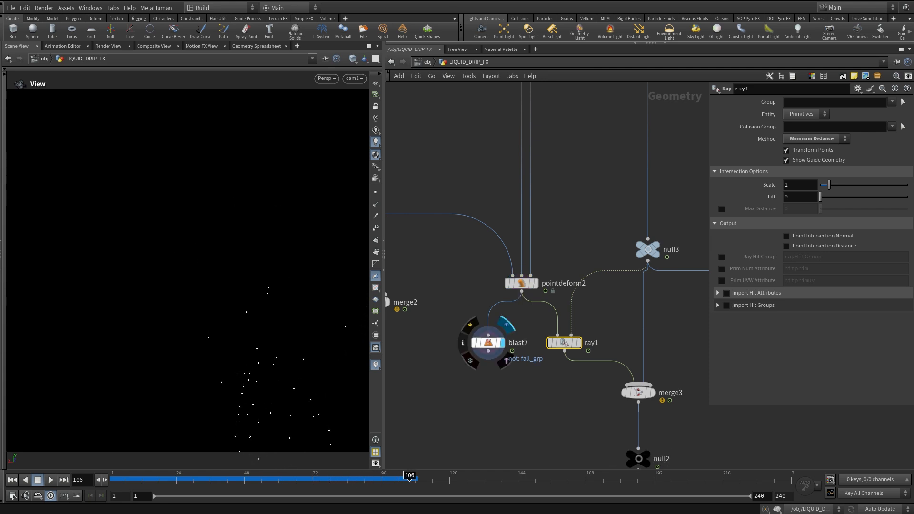
# Move the ray1 node up and wire the blast7 node's output into merge3.
pyautogui.moveTo(565, 343); pyautogui.dragTo(563, 324)
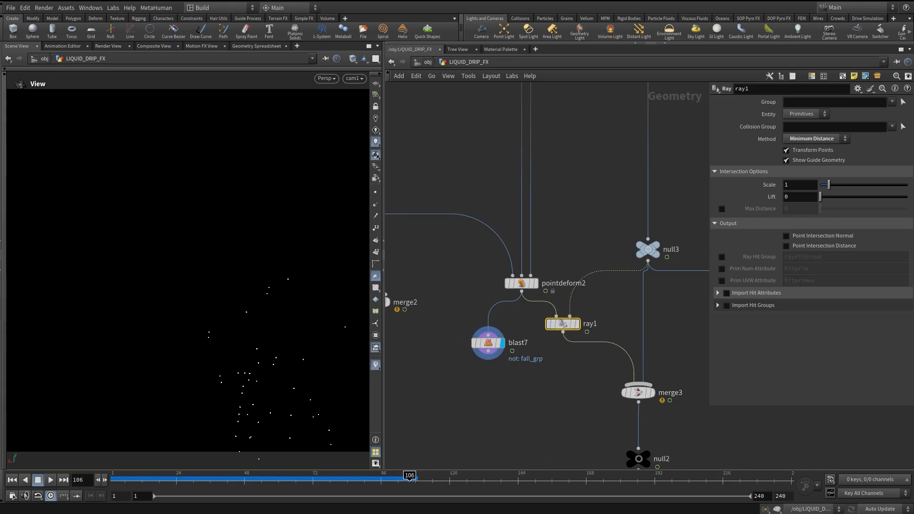
pyautogui.moveTo(188, 480); pyautogui.dragTo(202, 480)
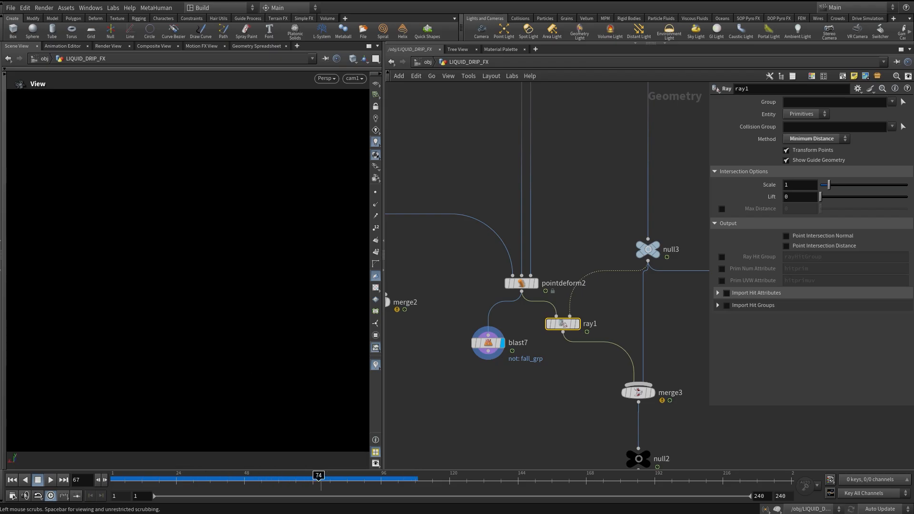
pyautogui.moveTo(488, 351); pyautogui.dragTo(638, 390)
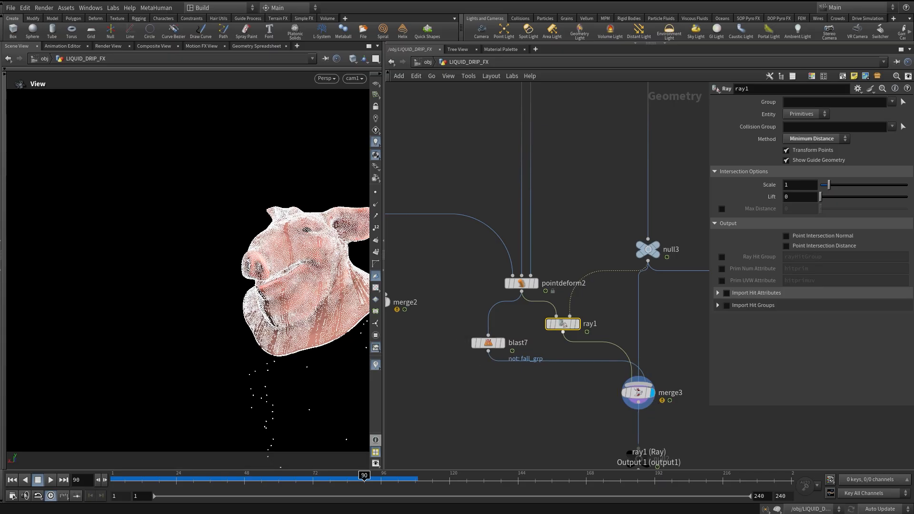
# Display the null2 output node and scrub the timeline to preview the combined result.
pyautogui.moveTo(200, 480); pyautogui.dragTo(387, 480)
pyautogui.moveTo(602, 281); pyautogui.dragTo(514, 195, button='middle')
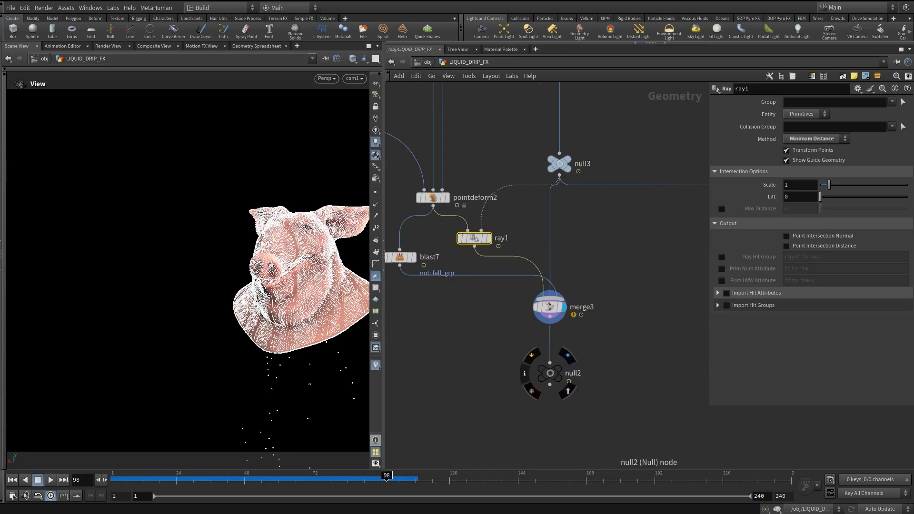
pyautogui.click(567, 355)
pyautogui.moveTo(558, 368); pyautogui.dragTo(531, 401, button='middle')
pyautogui.moveTo(165, 479); pyautogui.dragTo(282, 480)
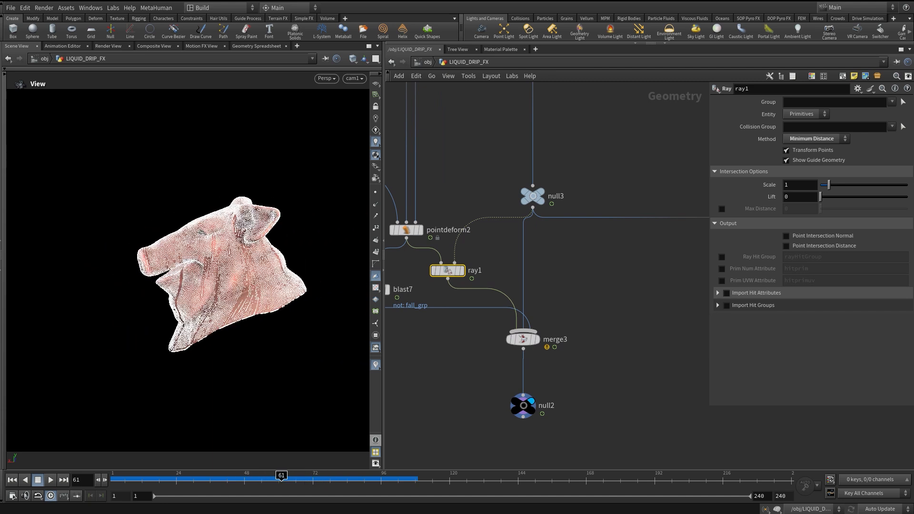
# Display another branch of the network and scrub the timeline to review its output.
pyautogui.scroll(-6, 503, 445)
pyautogui.moveTo(658, 245); pyautogui.dragTo(579, 264, button='middle')
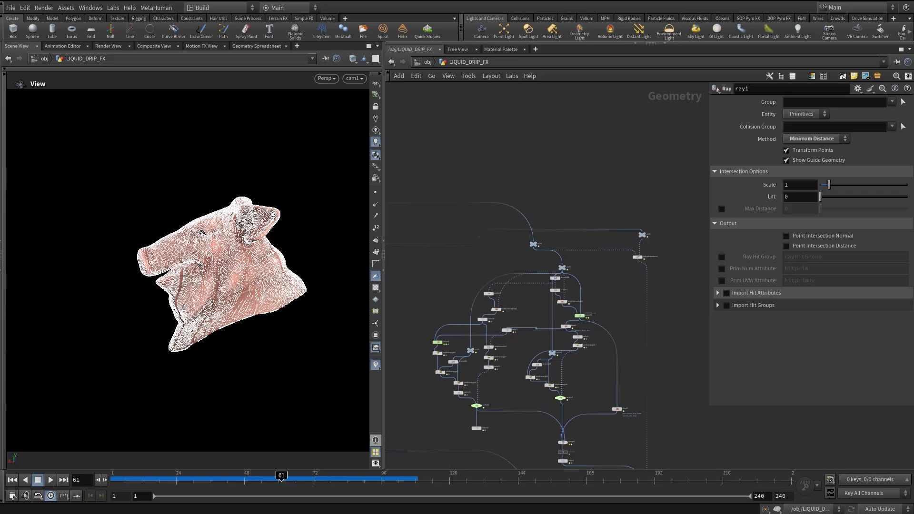
pyautogui.scroll(4, 580, 265)
pyautogui.click(512, 220)
pyautogui.moveTo(511, 224); pyautogui.dragTo(512, 272, button='middle')
pyautogui.press('g')
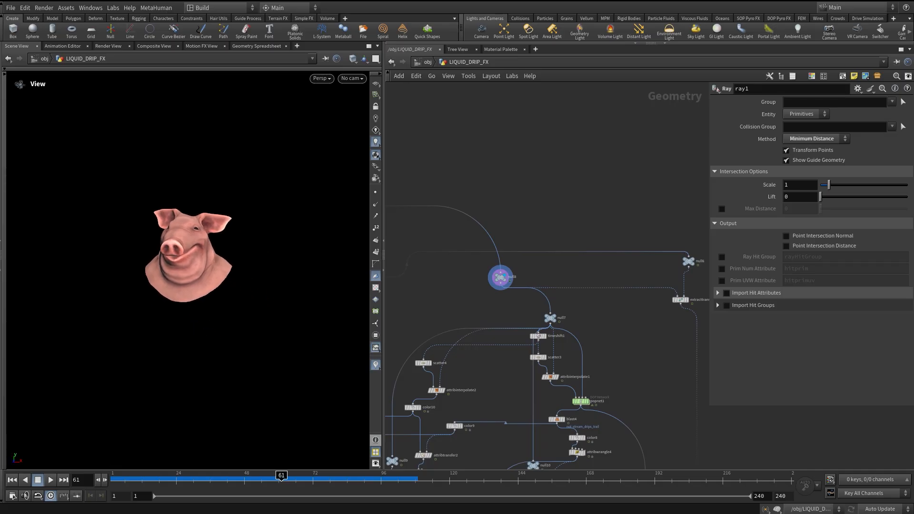
pyautogui.moveTo(141, 478); pyautogui.dragTo(191, 478)
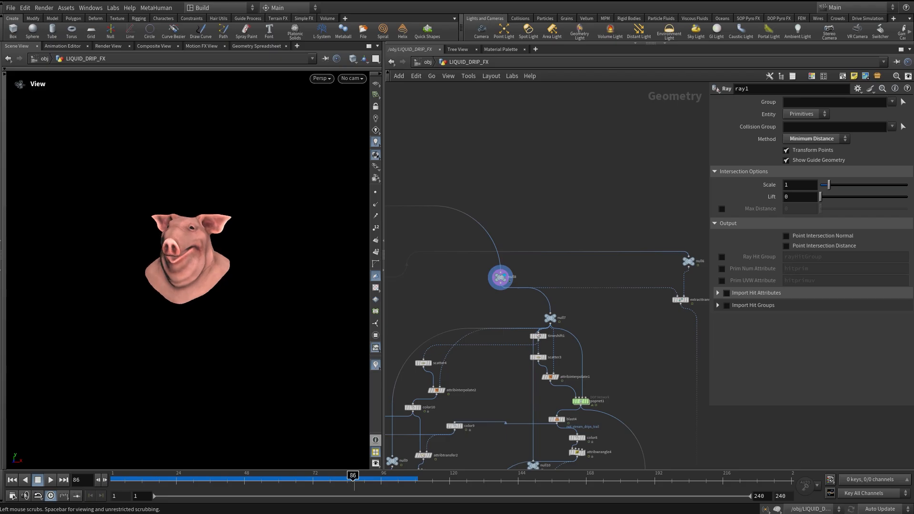
pyautogui.moveTo(310, 478)
pyautogui.mouseDown()
pyautogui.moveTo(188, 478)
pyautogui.moveTo(343, 478)
pyautogui.moveTo(248, 477)
pyautogui.moveTo(313, 477)
pyautogui.mouseUp()
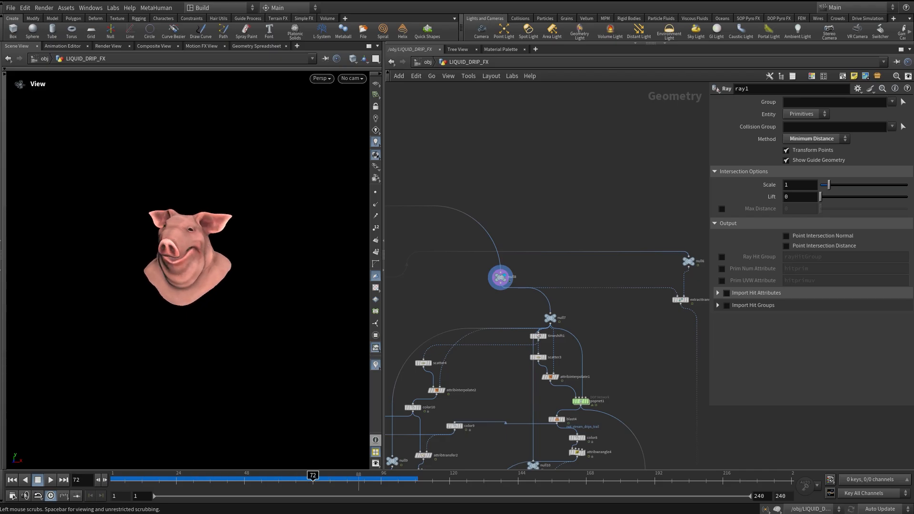
# Display the null6 node and scrub the timeline to preview the animated pig head.
pyautogui.moveTo(552, 296); pyautogui.dragTo(488, 319, button='middle')
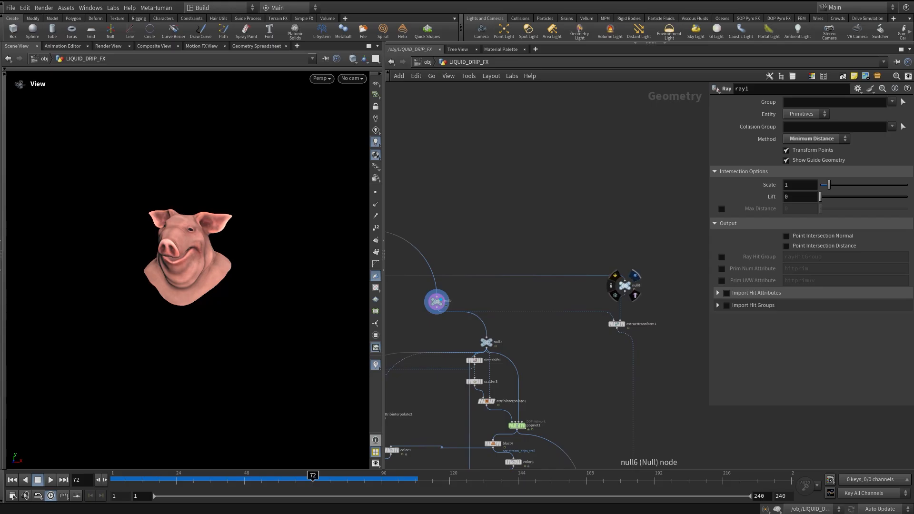
pyautogui.click(635, 276)
pyautogui.moveTo(237, 478); pyautogui.dragTo(290, 477)
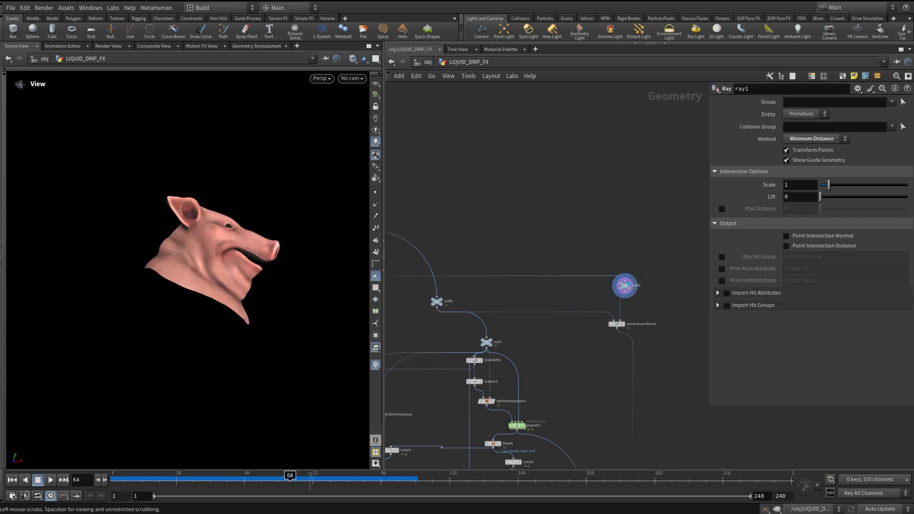
# Display the extracttransform1 node and scrub the timeline to review its extracted transform point.
pyautogui.scroll(4, 638, 325)
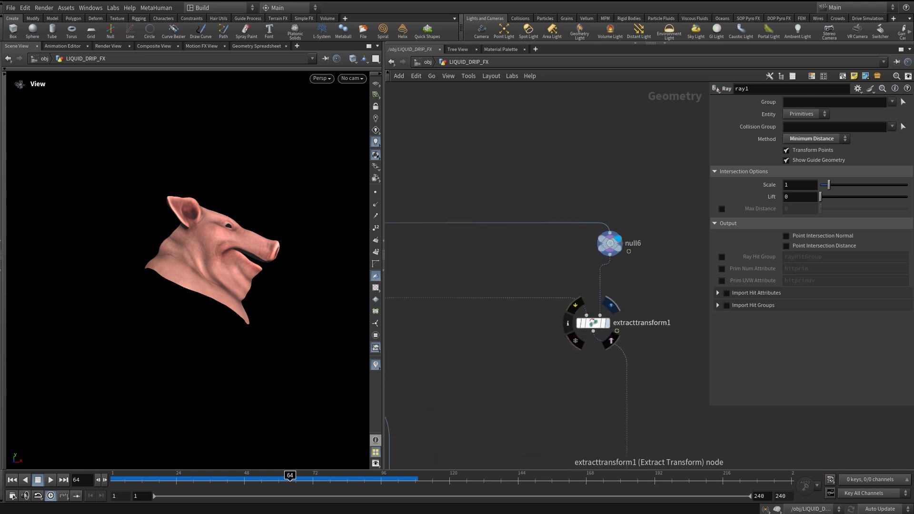
pyautogui.click(607, 324)
pyautogui.click(593, 323)
pyautogui.moveTo(136, 479); pyautogui.dragTo(282, 479)
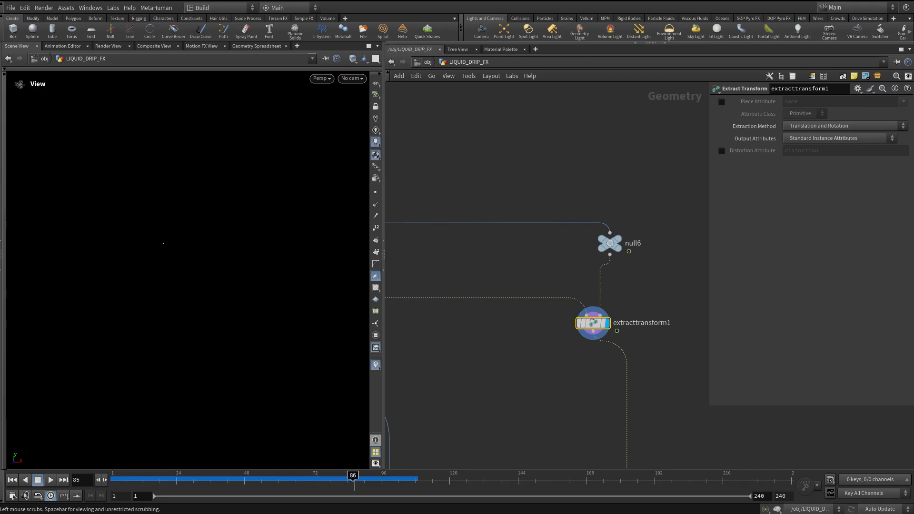
pyautogui.moveTo(193, 479); pyautogui.dragTo(171, 479)
# Display the attribinterpolate1 node to view the scattered points on the head.
pyautogui.moveTo(476, 310); pyautogui.dragTo(639, 238, button='middle')
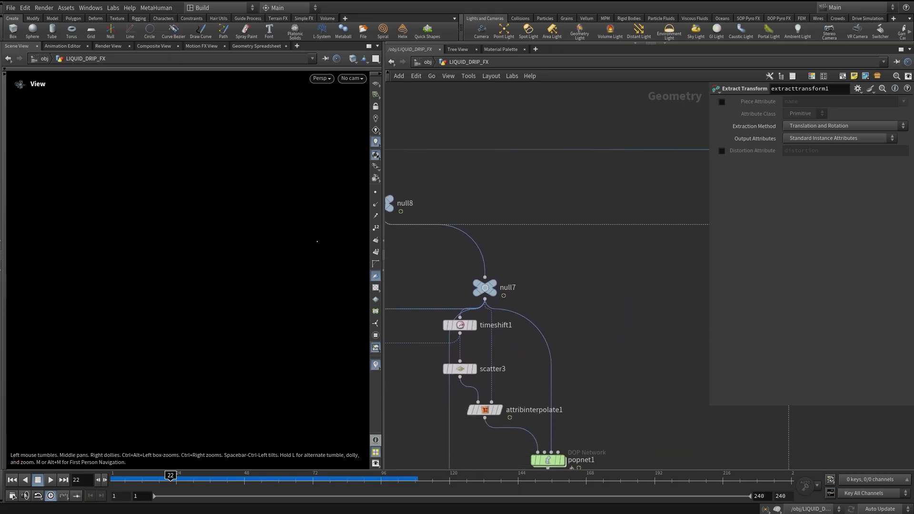
pyautogui.moveTo(505, 271); pyautogui.dragTo(567, 112, button='middle')
pyautogui.click(576, 310)
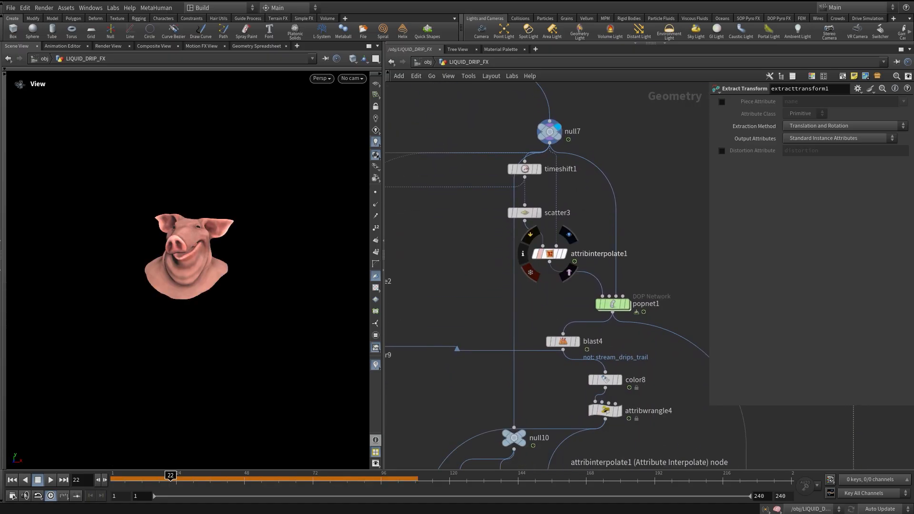
pyautogui.click(565, 254)
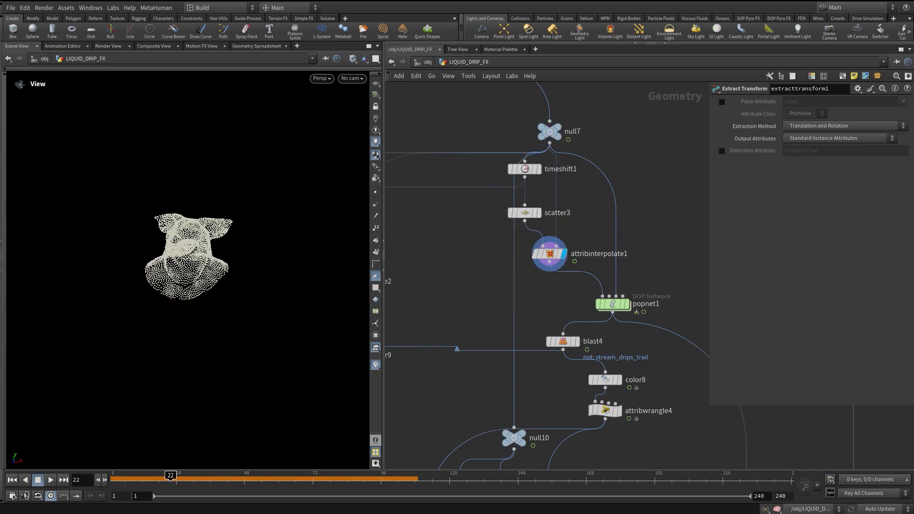
# Select timeshift1 to review its frame setting, then display the null7 node.
pyautogui.moveTo(514, 438); pyautogui.dragTo(456, 402)
pyautogui.moveTo(524, 168); pyautogui.dragTo(514, 227, button='middle')
pyautogui.click(534, 209)
pyautogui.click(515, 228)
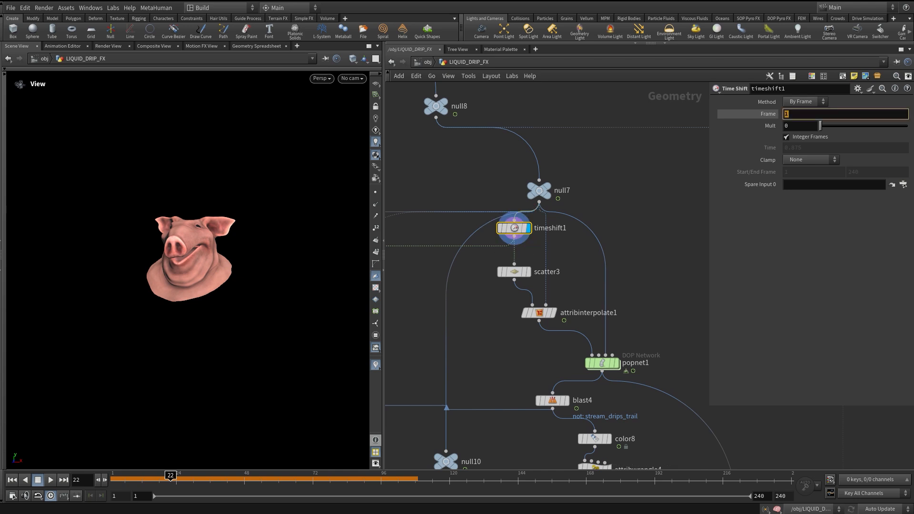
pyautogui.click(614, 160)
pyautogui.click(558, 173)
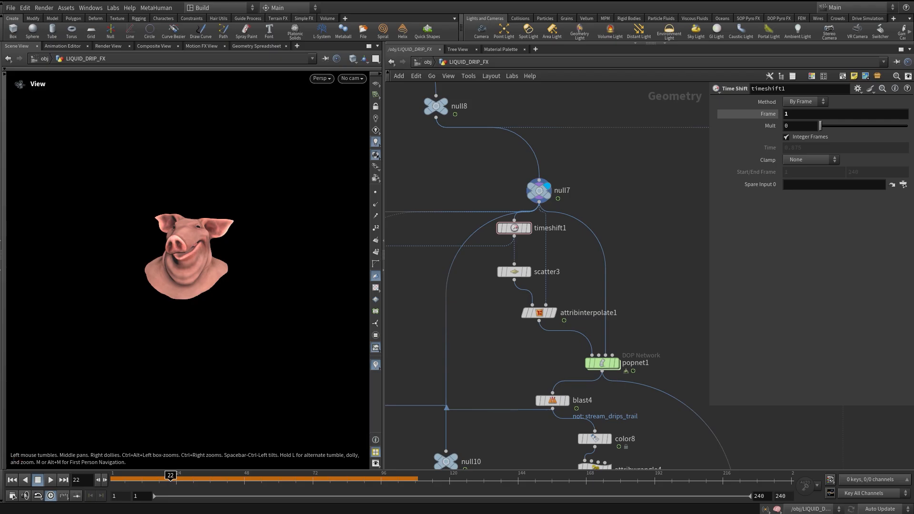
# Display scatter3 and then attribinterpolate1 to compare their point outputs.
pyautogui.click(532, 253)
pyautogui.click(514, 272)
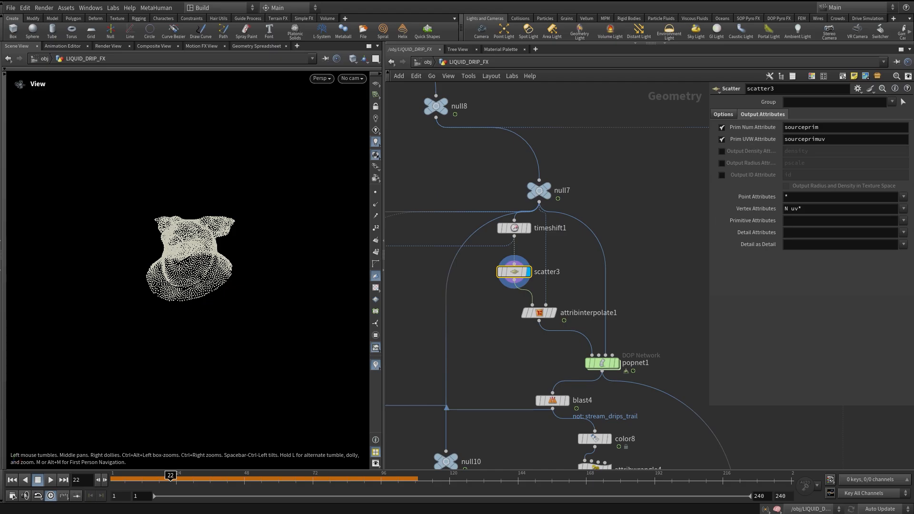
pyautogui.click(557, 295)
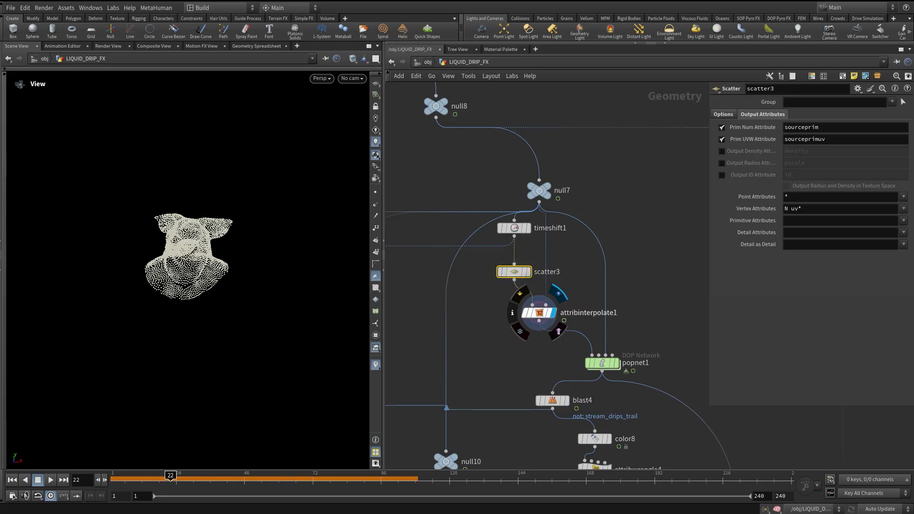
pyautogui.click(538, 312)
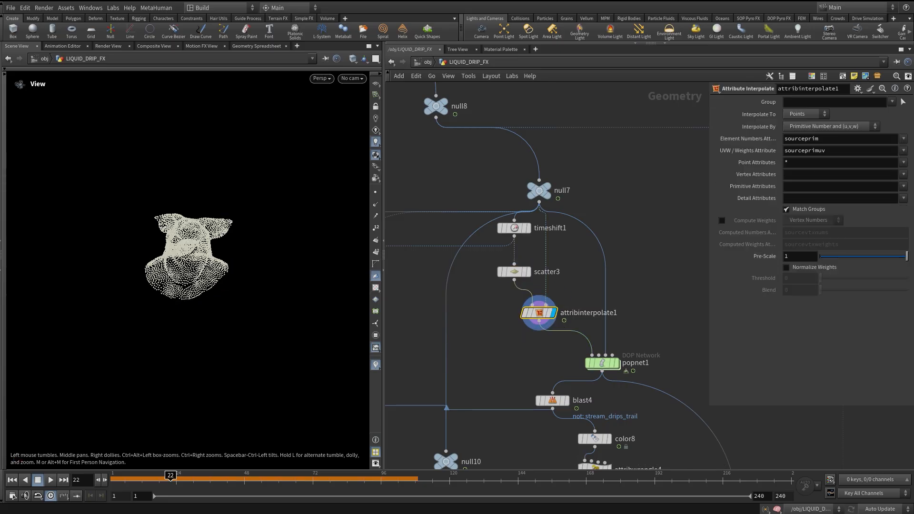
# Display the popnet1 DOP network and scrub the timeline to watch the dripping particles.
pyautogui.moveTo(572, 286); pyautogui.dragTo(550, 253, button='middle')
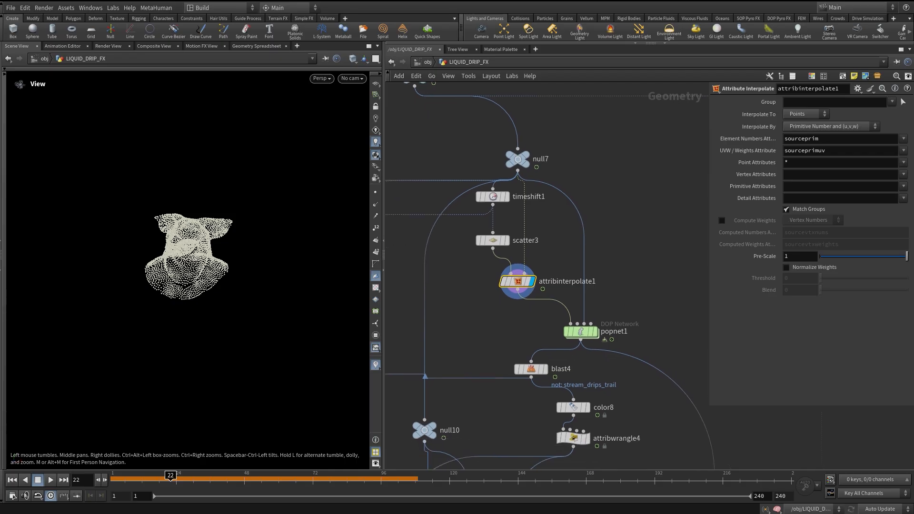
pyautogui.moveTo(581, 331)
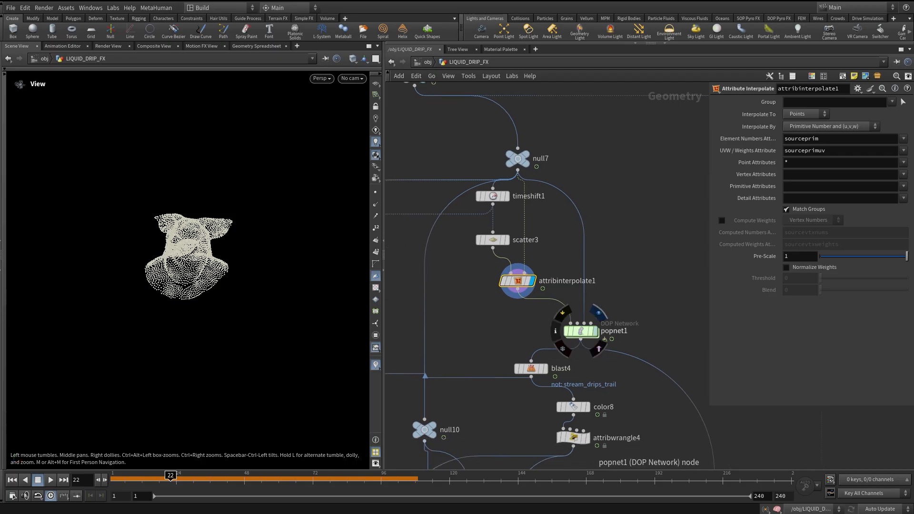
pyautogui.click(598, 313)
pyautogui.click(581, 331)
pyautogui.moveTo(581, 331); pyautogui.dragTo(555, 302, button='middle')
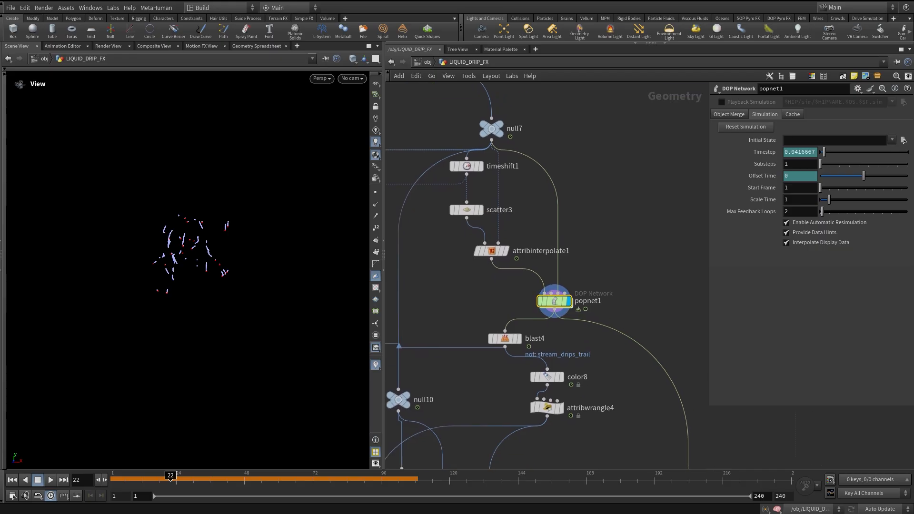
pyautogui.moveTo(114, 480); pyautogui.dragTo(183, 481)
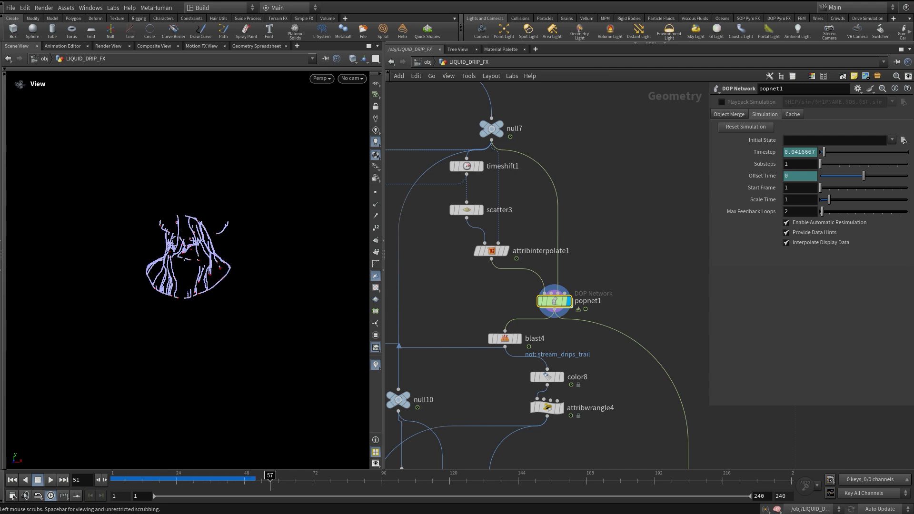
pyautogui.moveTo(270, 478); pyautogui.dragTo(290, 478)
# Display the blast4 node and scrub the timeline to review its filtered particle trails.
pyautogui.scroll(-3, 552, 324)
pyautogui.moveTo(552, 324); pyautogui.dragTo(573, 253, button='middle')
pyautogui.scroll(3, 586, 325)
pyautogui.moveTo(578, 328); pyautogui.dragTo(523, 288)
pyautogui.moveTo(508, 206); pyautogui.dragTo(524, 206)
pyautogui.moveTo(524, 207); pyautogui.dragTo(520, 215, button='middle')
pyautogui.scroll(-4, 548, 259)
pyautogui.moveTo(461, 241); pyautogui.dragTo(690, 228, button='middle')
pyautogui.scroll(-4, 567, 244)
pyautogui.moveTo(428, 194); pyautogui.dragTo(470, 322)
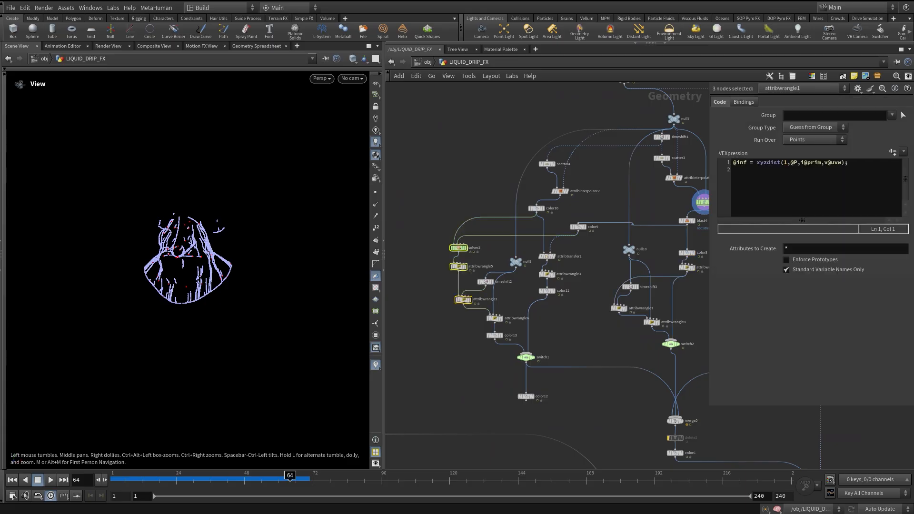
pyautogui.scroll(3, 460, 257)
pyautogui.moveTo(680, 209); pyautogui.dragTo(542, 230, button='middle')
pyautogui.moveTo(705, 218); pyautogui.dragTo(542, 256, button='middle')
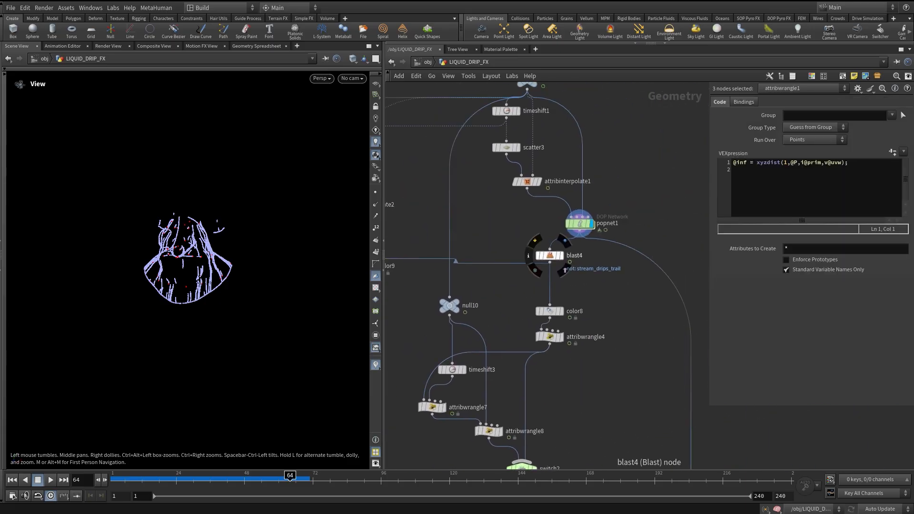
pyautogui.click(562, 255)
pyautogui.moveTo(131, 480); pyautogui.dragTo(205, 480)
# Reposition attribtransfer2 under color9, display it, and scrub the timeline to preview the red drip points.
pyautogui.moveTo(414, 266); pyautogui.dragTo(586, 255, button='middle')
pyautogui.moveTo(532, 254); pyautogui.dragTo(530, 268)
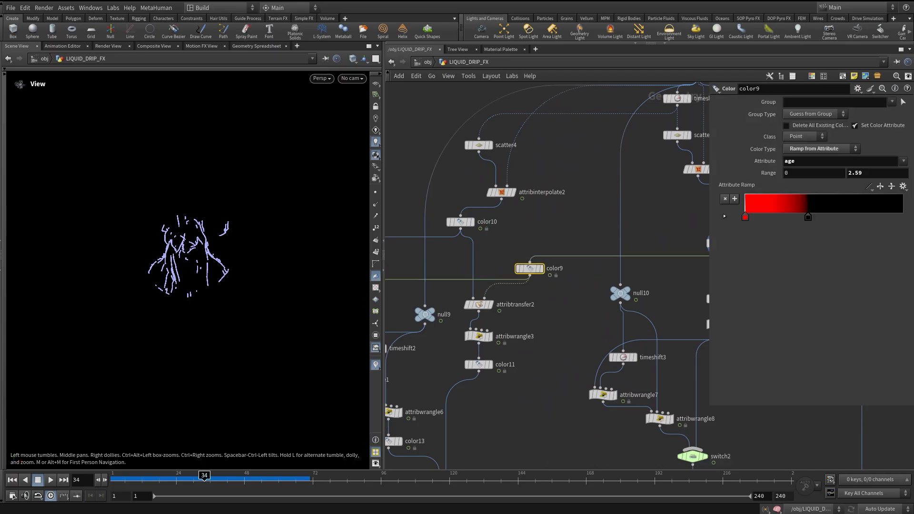
pyautogui.click(491, 305)
pyautogui.moveTo(491, 305); pyautogui.dragTo(505, 286, button='middle')
pyautogui.moveTo(117, 480); pyautogui.dragTo(228, 480)
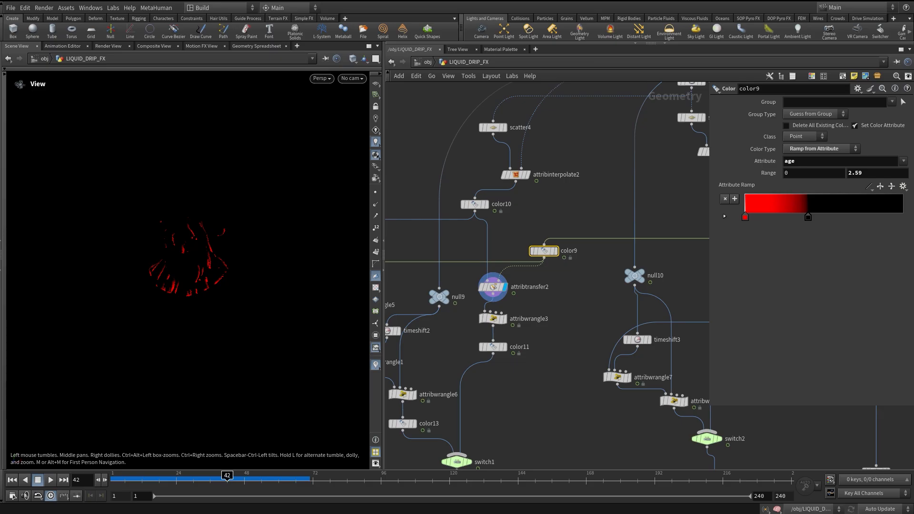
# Select the solver2 and attribwrangle5 nodes to inspect the solver settings.
pyautogui.moveTo(529, 367); pyautogui.dragTo(666, 373, button='middle')
pyautogui.moveTo(435, 223); pyautogui.dragTo(537, 324)
pyautogui.moveTo(439, 237); pyautogui.dragTo(545, 324)
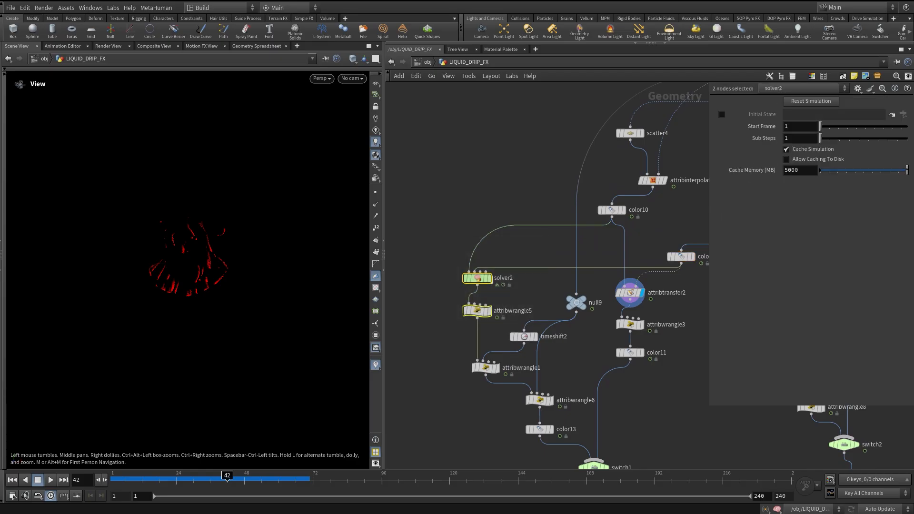
pyautogui.moveTo(432, 264); pyautogui.dragTo(543, 321)
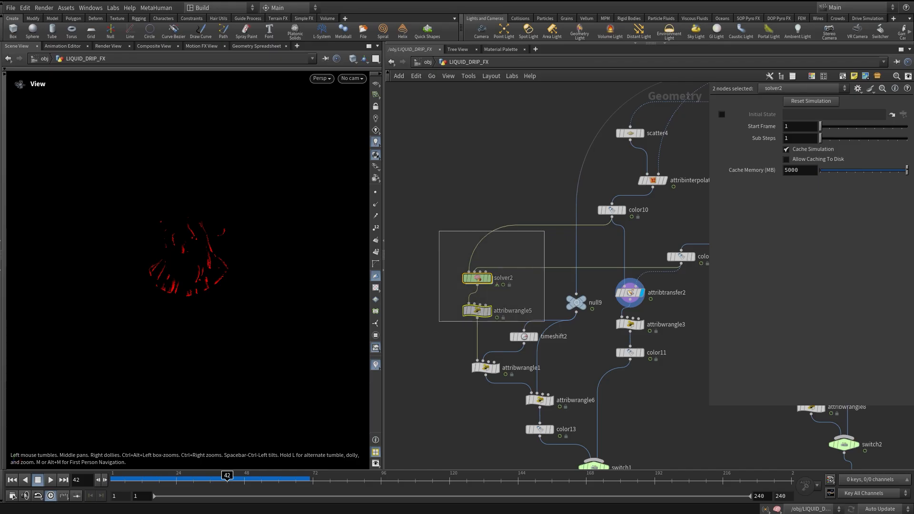
pyautogui.moveTo(544, 321); pyautogui.dragTo(545, 320)
# Select switch1 and set its Select Input to 1.
pyautogui.moveTo(631, 352); pyautogui.dragTo(573, 261, button='middle')
pyautogui.click(580, 368)
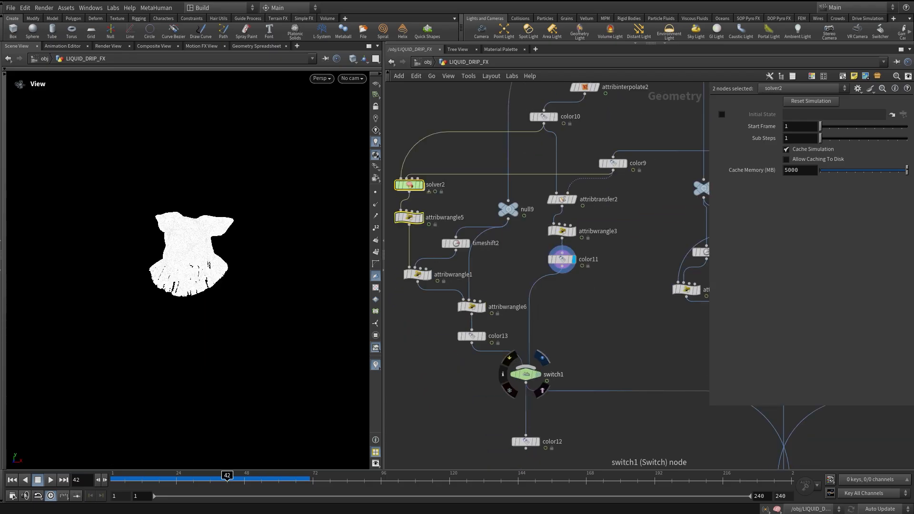
pyautogui.click(527, 374)
pyautogui.moveTo(821, 101); pyautogui.dragTo(829, 101)
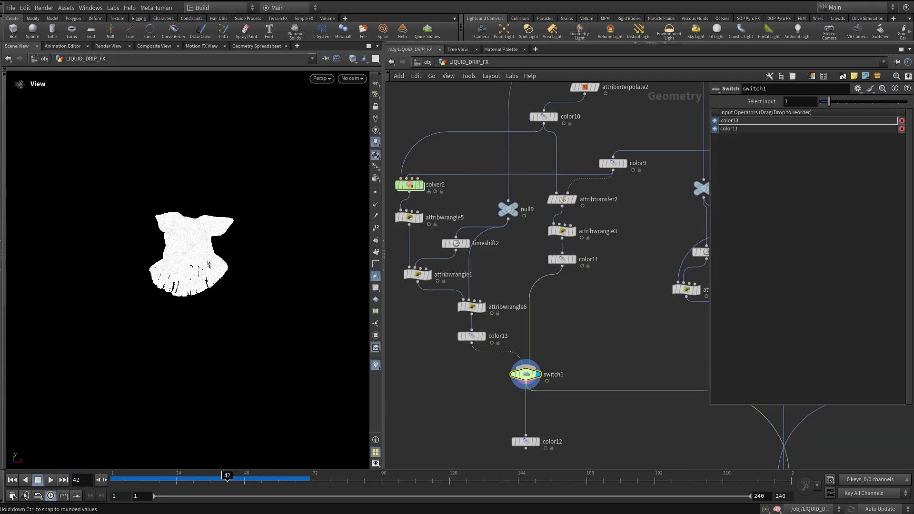
# Select switch2 and set its Select Input to 1.
pyautogui.moveTo(662, 228); pyautogui.dragTo(470, 294, button='middle')
pyautogui.moveTo(623, 286); pyautogui.dragTo(558, 232, button='middle')
pyautogui.click(564, 277)
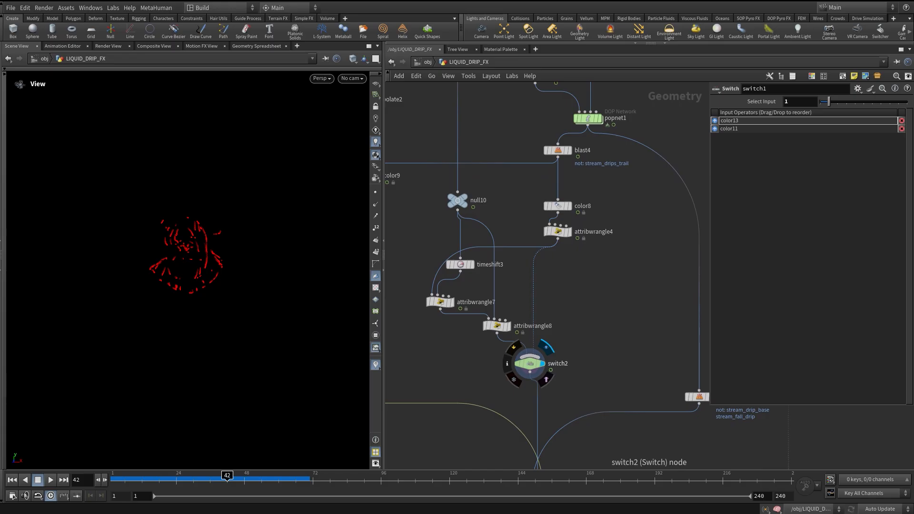
pyautogui.click(529, 364)
pyautogui.moveTo(821, 102); pyautogui.dragTo(829, 101)
# Display the color6 node and frame the viewport on its point output.
pyautogui.moveTo(672, 329); pyautogui.dragTo(549, 292, button='middle')
pyautogui.moveTo(414, 458); pyautogui.dragTo(522, 300, button='middle')
pyautogui.click(538, 351)
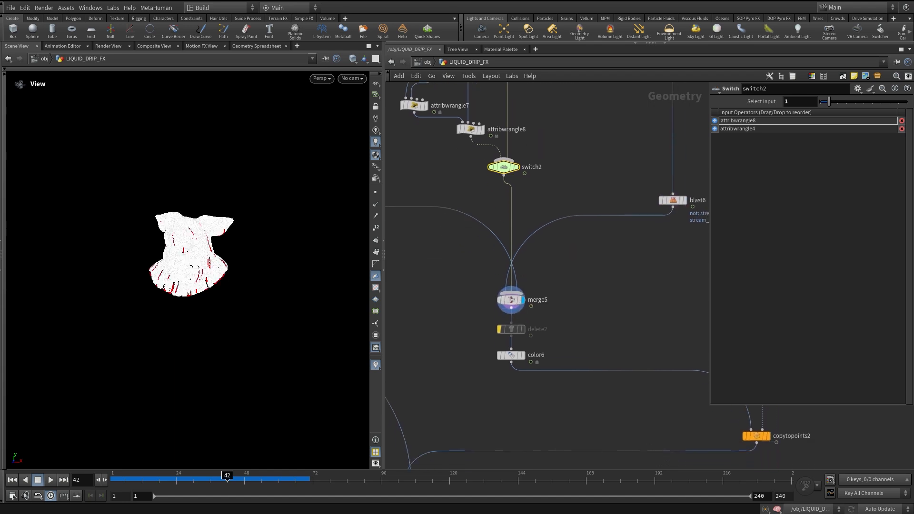
pyautogui.click(523, 355)
pyautogui.moveTo(523, 355); pyautogui.dragTo(512, 374, button='middle')
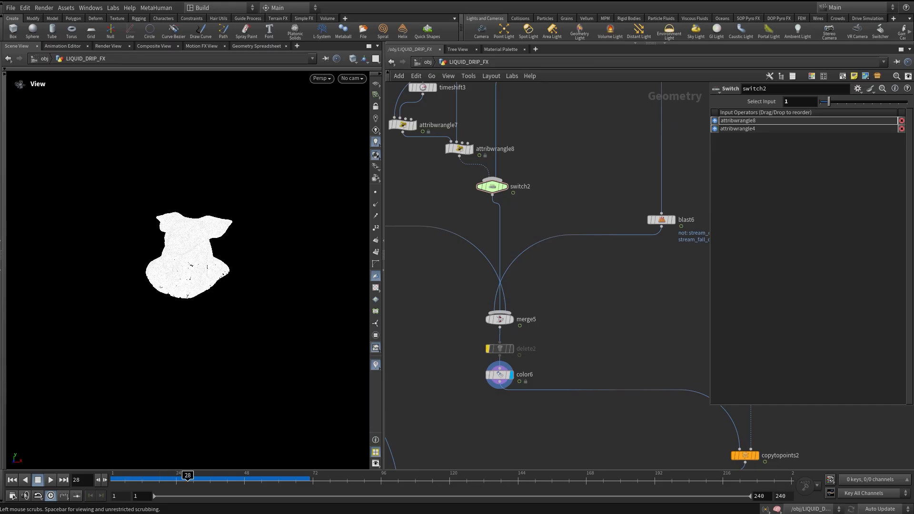
pyautogui.press('g')
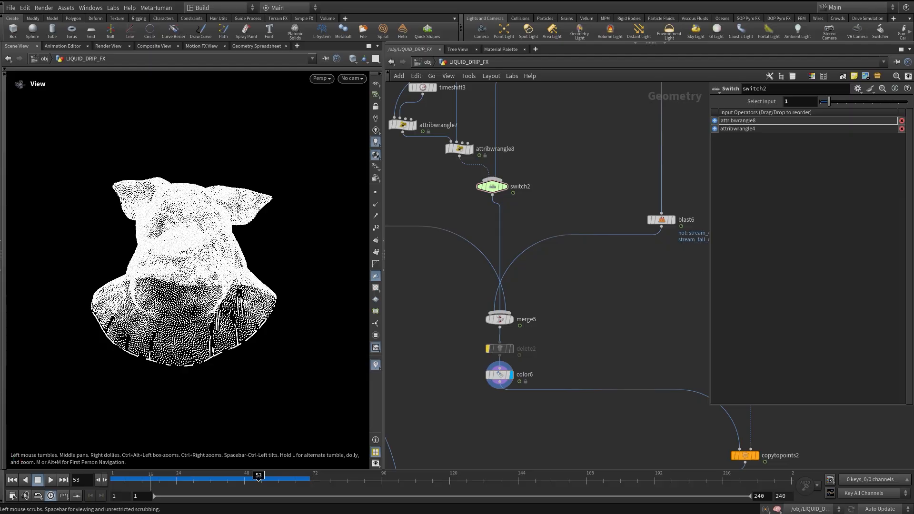
# Display the copytopoints2 node and switch the viewport to look through cam1.
pyautogui.moveTo(638, 381); pyautogui.dragTo(471, 301, button='middle')
pyautogui.moveTo(580, 376)
pyautogui.click(594, 361)
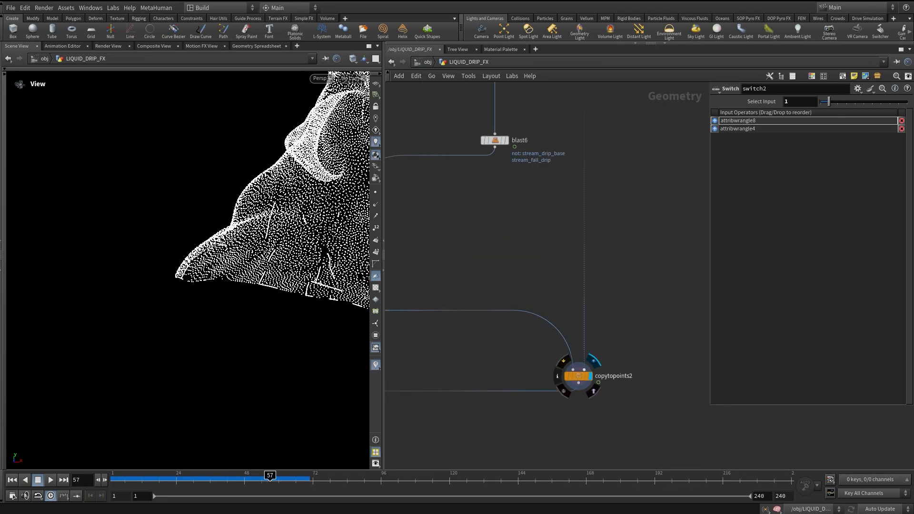
pyautogui.click(578, 377)
pyautogui.click(353, 78)
pyautogui.click(372, 124)
# Display the final merge node and scrub the timeline to preview the combined drips.
pyautogui.scroll(-3, 619, 238)
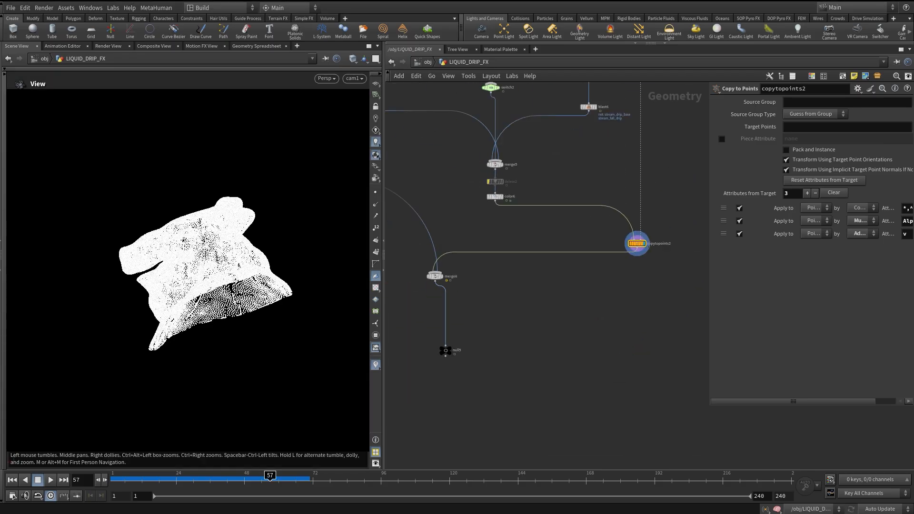
pyautogui.click(440, 276)
pyautogui.moveTo(139, 479); pyautogui.dragTo(335, 479)
# Select solver2 and attribwrangle5 and reposition them in the network.
pyautogui.moveTo(481, 162); pyautogui.dragTo(670, 420, button='middle')
pyautogui.moveTo(437, 224); pyautogui.dragTo(480, 284)
pyautogui.click(455, 305)
pyautogui.scroll(3, 456, 304)
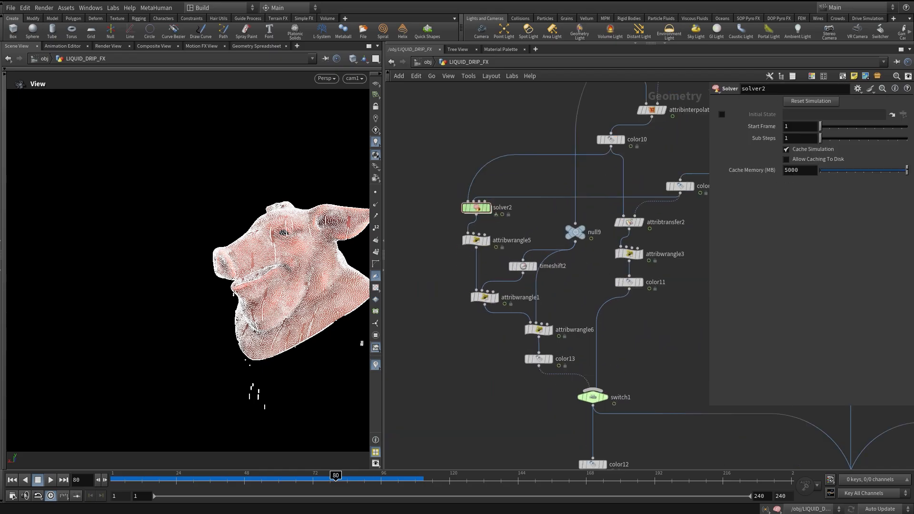
pyautogui.moveTo(440, 178); pyautogui.dragTo(503, 250)
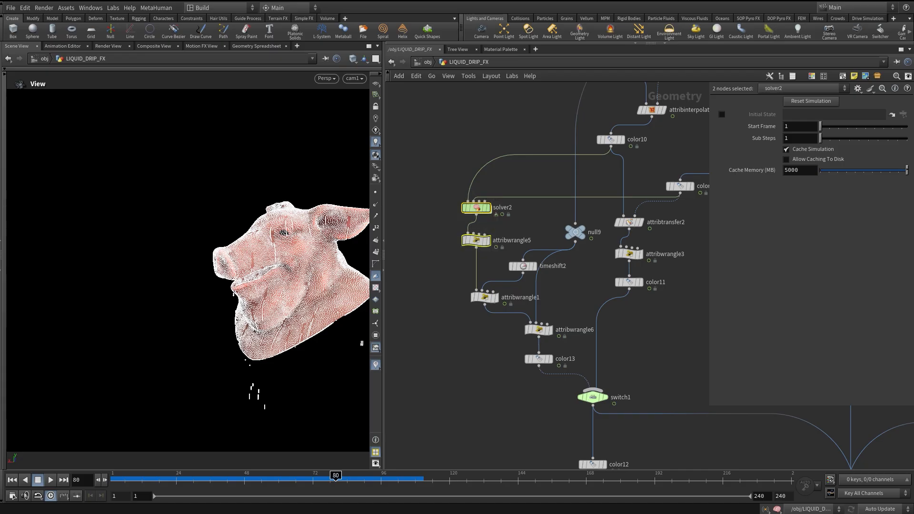
pyautogui.scroll(2, 594, 357)
pyautogui.moveTo(492, 228); pyautogui.dragTo(466, 224)
pyautogui.moveTo(476, 228); pyautogui.dragTo(502, 228, button='middle')
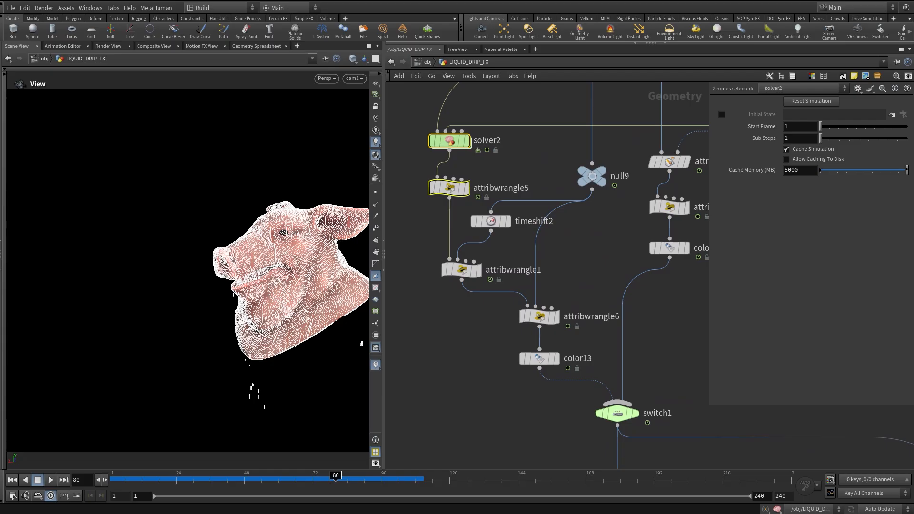
# Reposition attribwrangle1, attribwrangle6 and color13 lower to tidy the branch layout.
pyautogui.moveTo(462, 269); pyautogui.dragTo(463, 277)
pyautogui.moveTo(540, 316); pyautogui.dragTo(540, 326)
pyautogui.moveTo(539, 358); pyautogui.dragTo(539, 367)
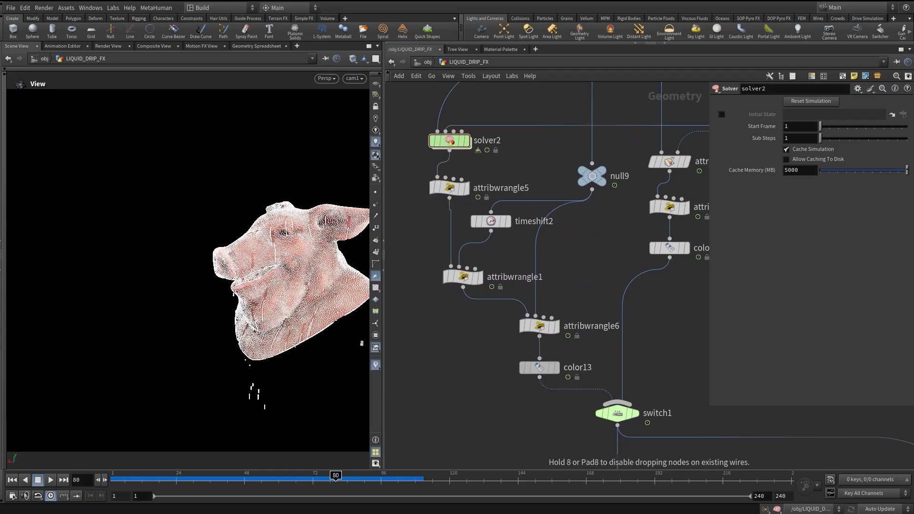
pyautogui.moveTo(540, 327); pyautogui.dragTo(534, 347, button='middle')
pyautogui.moveTo(457, 298); pyautogui.dragTo(458, 304)
pyautogui.click(457, 305)
pyautogui.moveTo(458, 305); pyautogui.dragTo(436, 310, button='middle')
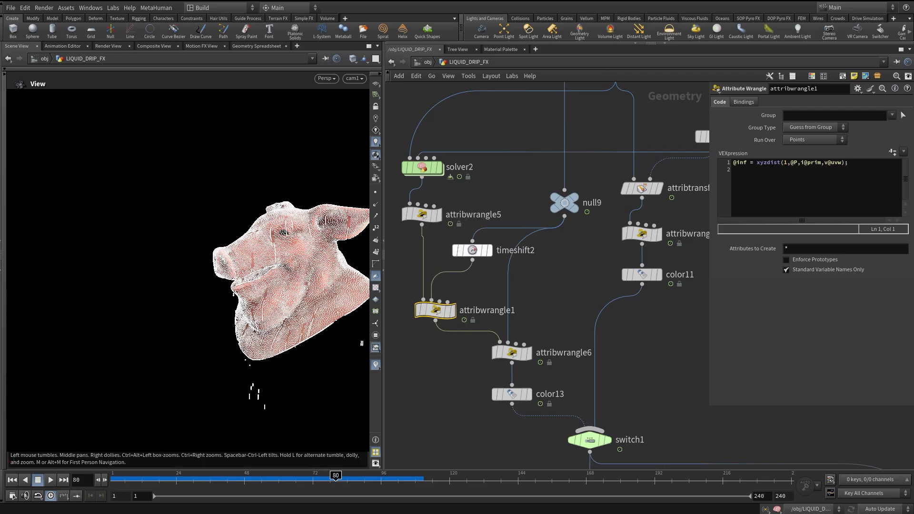
# Display the timeshift2 node, frame the viewport on the geometry, and inspect attribwrangle1's parameters.
pyautogui.click(495, 228)
pyautogui.click(472, 250)
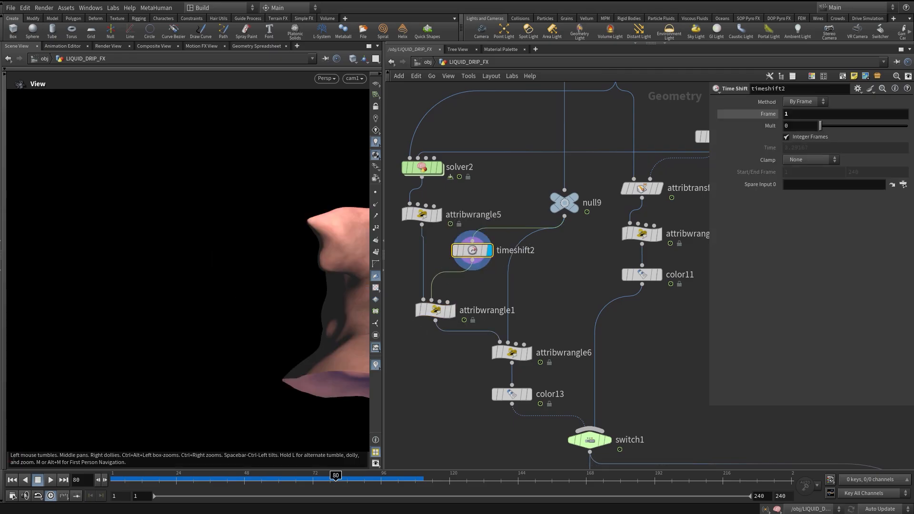
pyautogui.press('g')
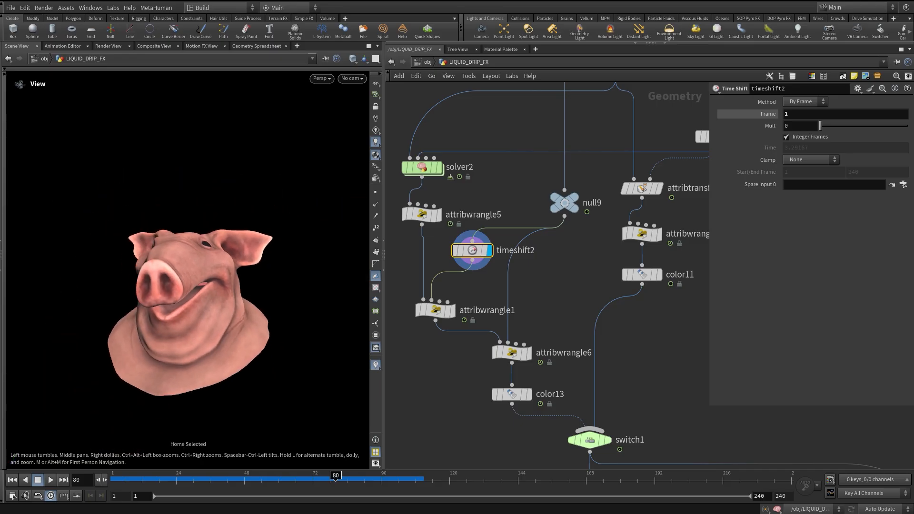
pyautogui.click(436, 310)
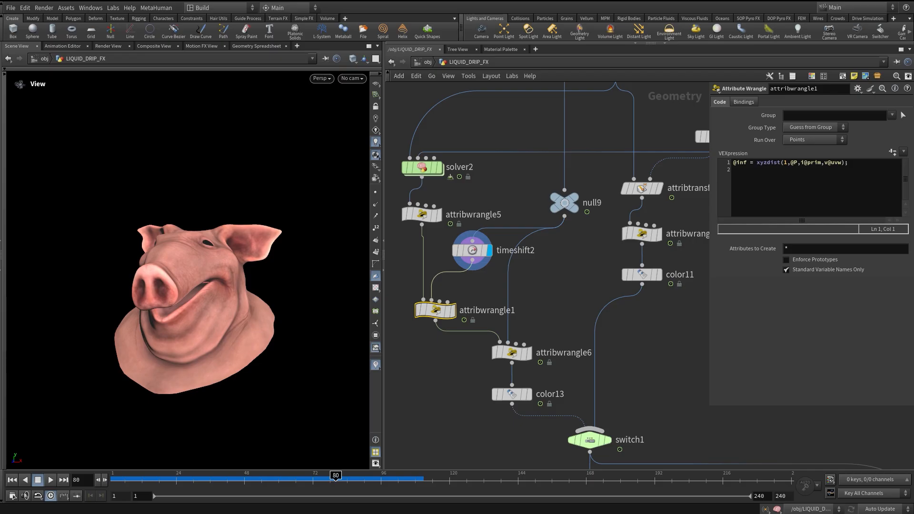
# Display attribwrangle6 and then color13, scrubbing the timeline to preview the attached points.
pyautogui.moveTo(495, 362); pyautogui.dragTo(511, 317, button='middle')
pyautogui.click(543, 307)
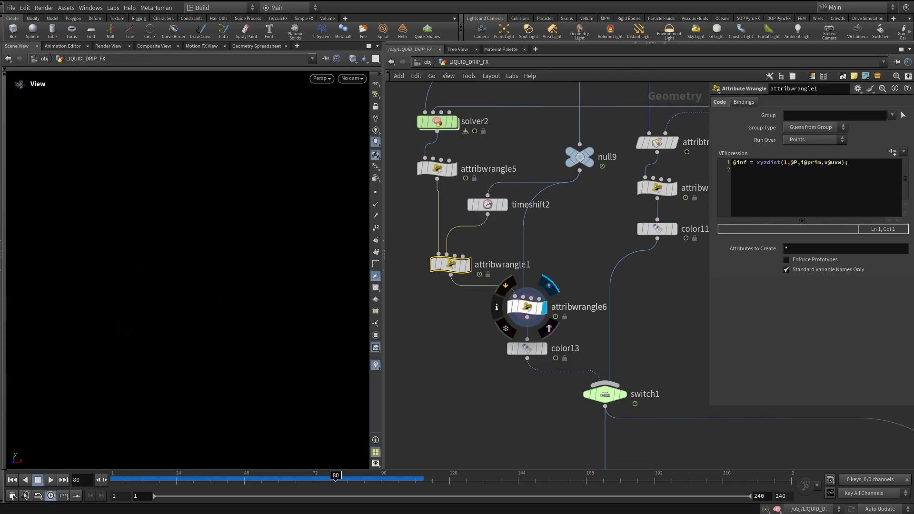
pyautogui.click(527, 308)
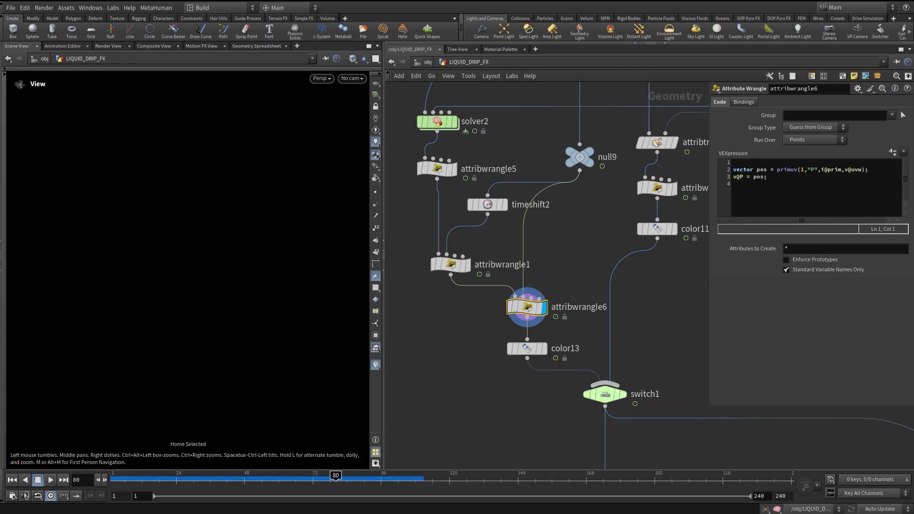
pyautogui.click(543, 349)
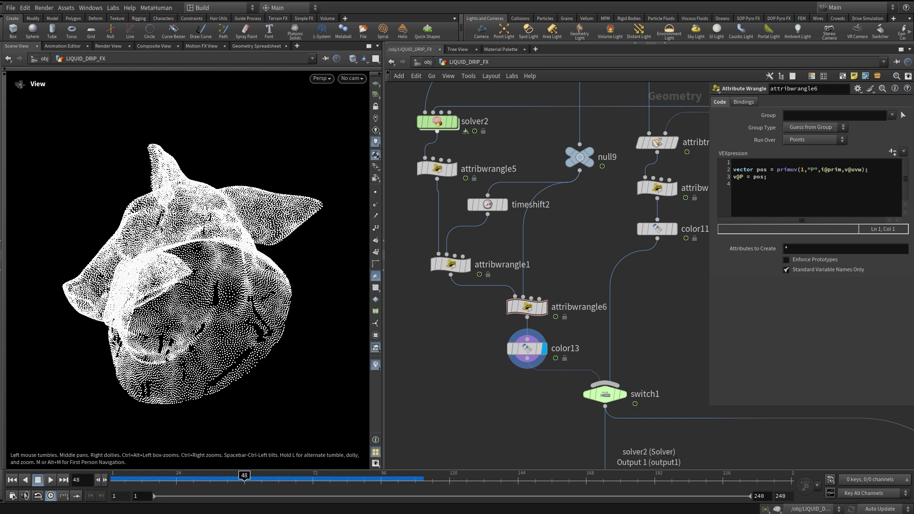
pyautogui.moveTo(438, 169)
pyautogui.moveTo(113, 478); pyautogui.dragTo(316, 479)
# Inspect switch1 and switch2, then navigate down the network to the final merge and output nodes.
pyautogui.moveTo(576, 267); pyautogui.dragTo(537, 268, button='middle')
pyautogui.click(566, 396)
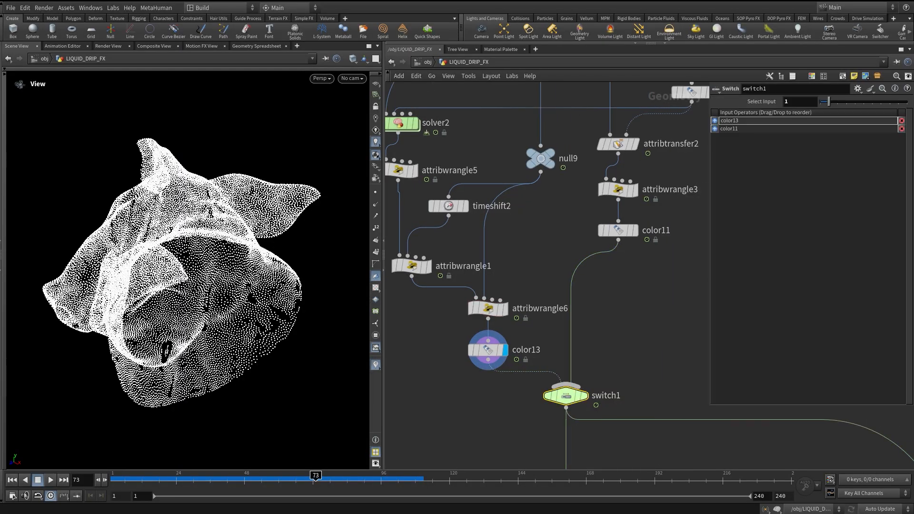
pyautogui.moveTo(675, 290); pyautogui.dragTo(528, 282, button='middle')
pyautogui.scroll(-3, 528, 282)
pyautogui.moveTo(674, 323); pyautogui.dragTo(704, 439, button='middle')
pyautogui.scroll(3, 565, 302)
pyautogui.click(564, 301)
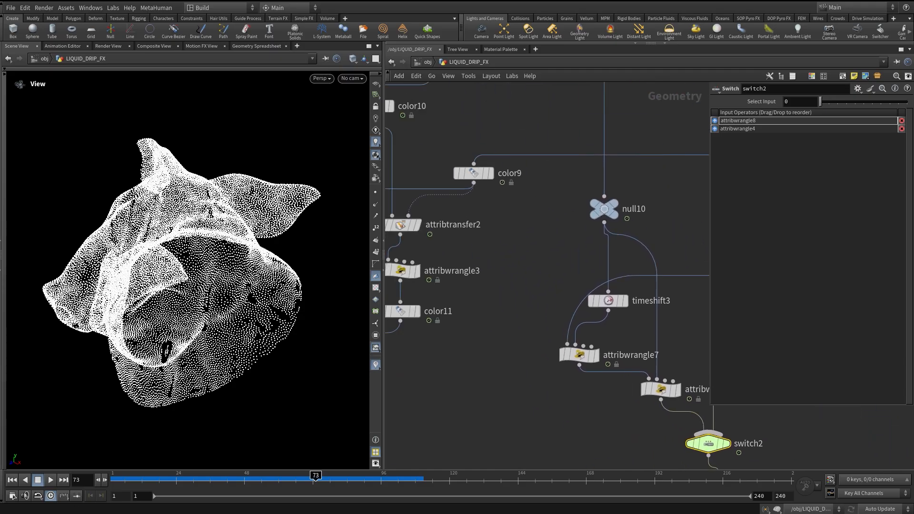
pyautogui.scroll(-4, 584, 213)
pyautogui.moveTo(406, 333); pyautogui.dragTo(461, 323, button='middle')
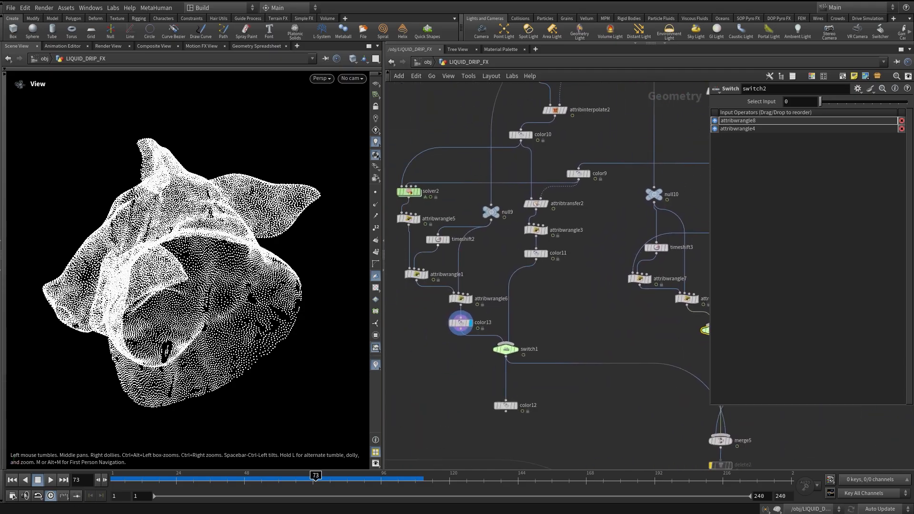
pyautogui.moveTo(460, 323); pyautogui.dragTo(371, 315, button='middle')
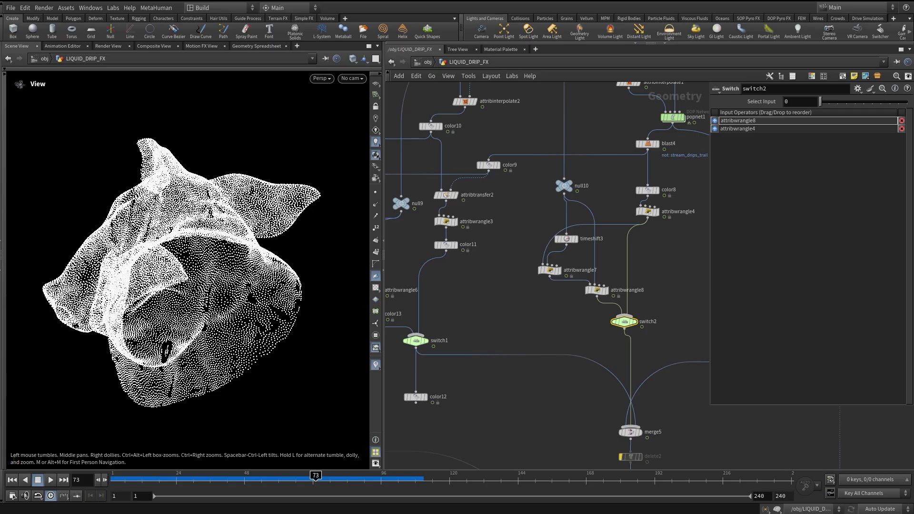
pyautogui.moveTo(623, 327); pyautogui.dragTo(469, 227, button='middle')
pyautogui.press('space')
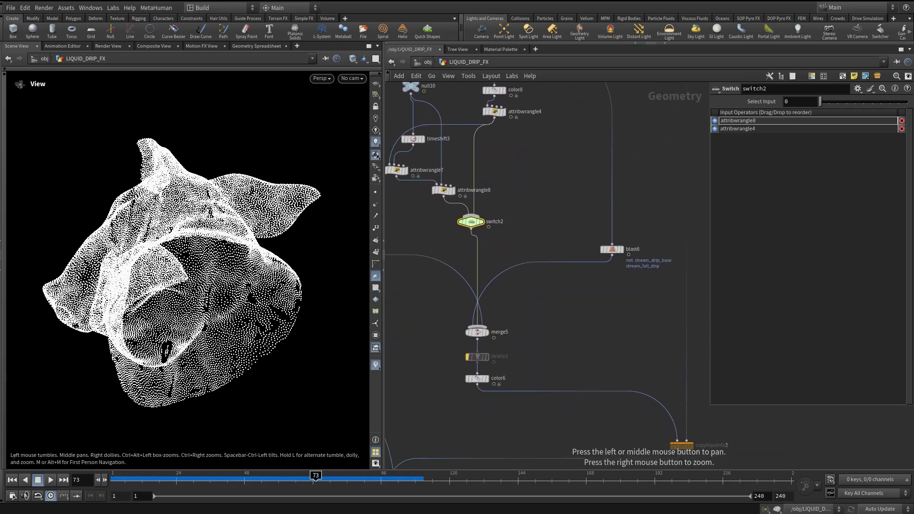
pyautogui.moveTo(481, 331); pyautogui.dragTo(447, 230, button='middle')
pyautogui.moveTo(410, 392); pyautogui.dragTo(504, 325, button='middle')
pyautogui.scroll(-1, 504, 325)
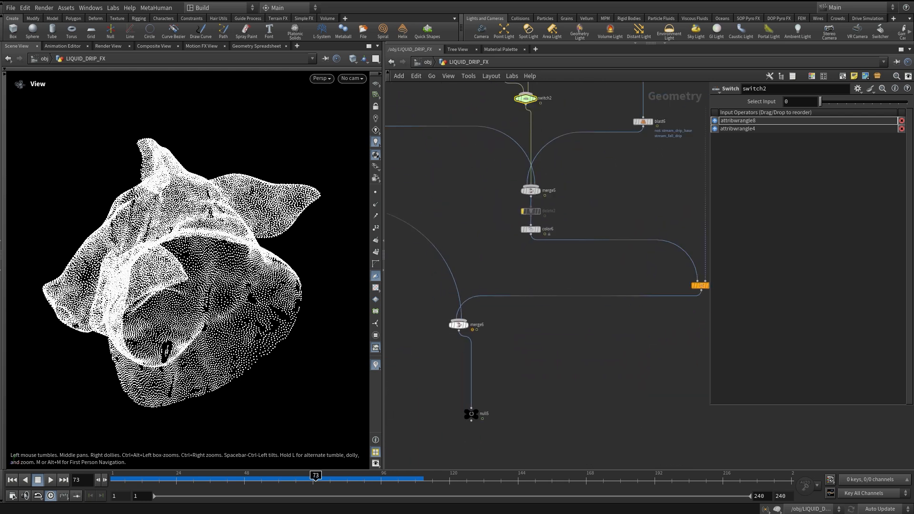
# Display the output null, look through cam1, and scrub the timeline to preview the drips.
pyautogui.click(472, 413)
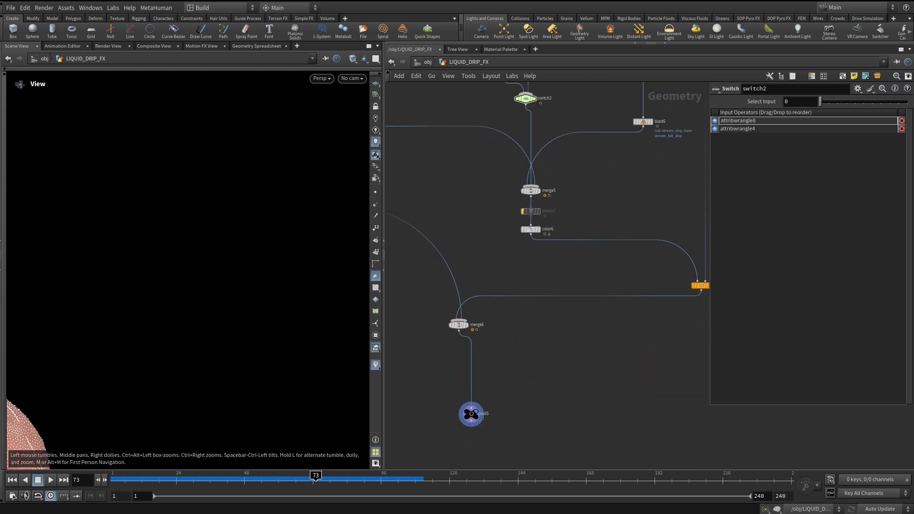
pyautogui.click(351, 78)
pyautogui.click(362, 124)
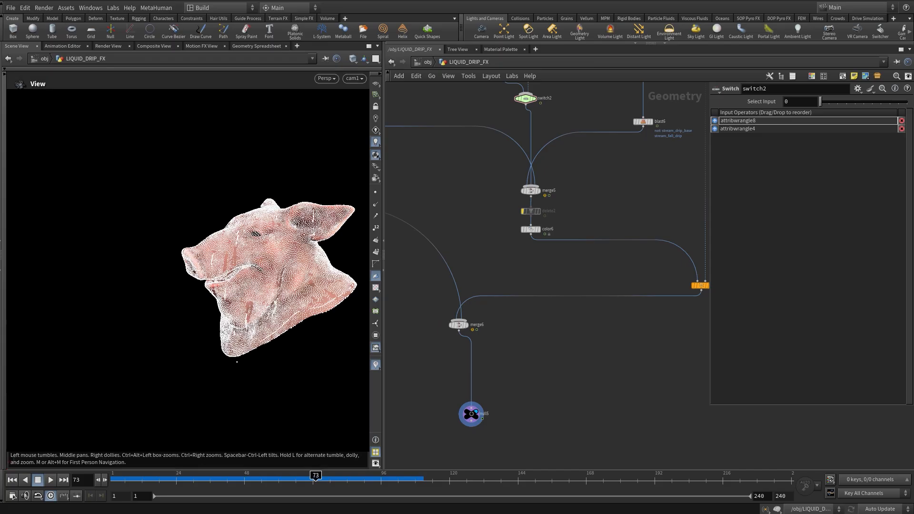
pyautogui.moveTo(130, 477); pyautogui.dragTo(365, 478)
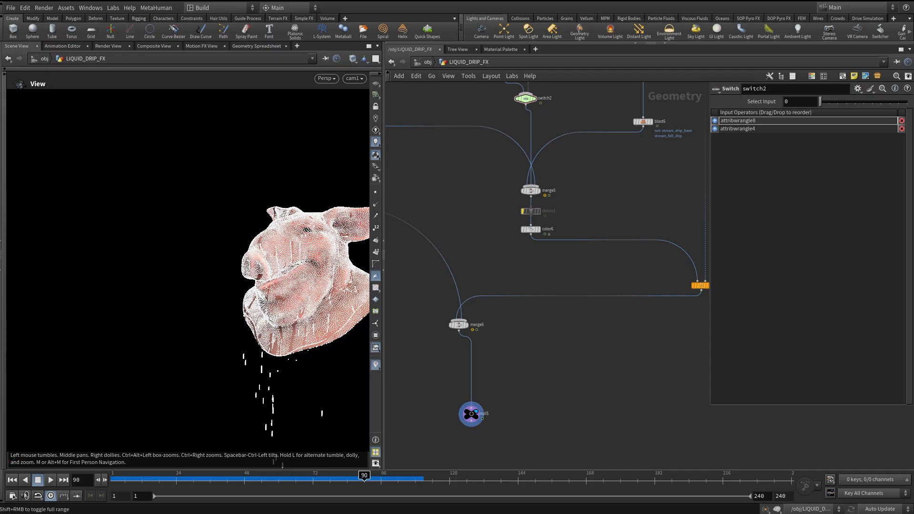
pyautogui.moveTo(236, 478); pyautogui.dragTo(319, 477)
# Scrub the timeline again to review the dripping particles, then launch a flipbook preview.
pyautogui.moveTo(581, 238); pyautogui.dragTo(571, 325, button='middle')
pyautogui.moveTo(129, 478); pyautogui.dragTo(338, 478)
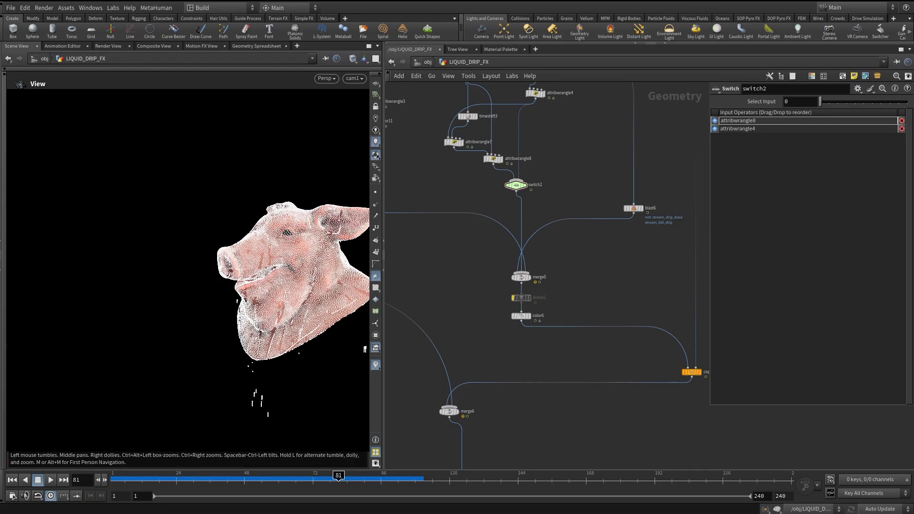
pyautogui.moveTo(561, 214); pyautogui.dragTo(628, 133, button='middle')
pyautogui.moveTo(518, 214); pyautogui.dragTo(702, 372, button='middle')
pyautogui.scroll(-3, 524, 251)
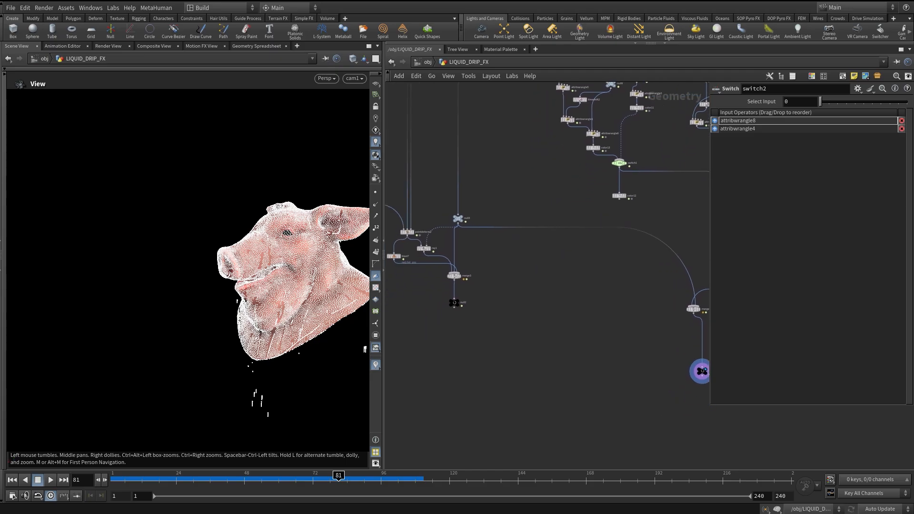
pyautogui.moveTo(125, 477)
pyautogui.mouseDown()
pyautogui.moveTo(362, 477)
pyautogui.moveTo(295, 477)
pyautogui.moveTo(327, 477)
pyautogui.mouseUp()
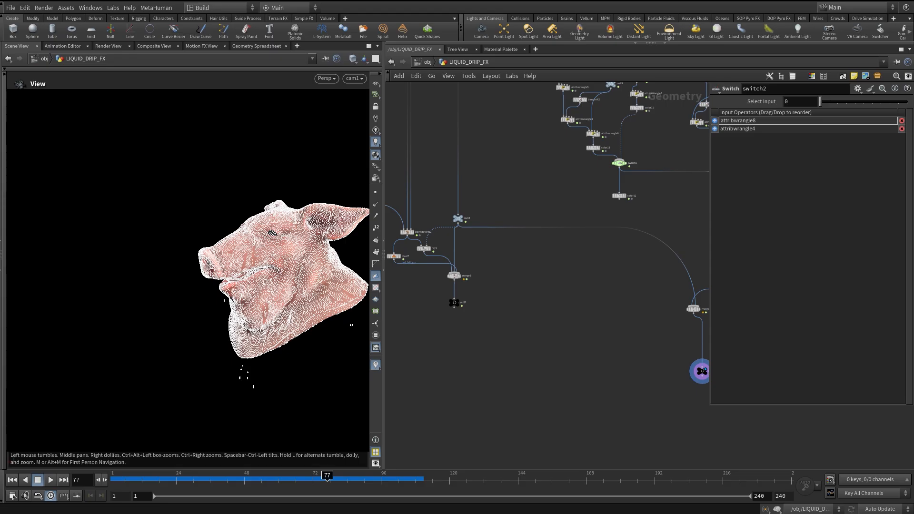
pyautogui.moveTo(204, 477); pyautogui.dragTo(280, 477)
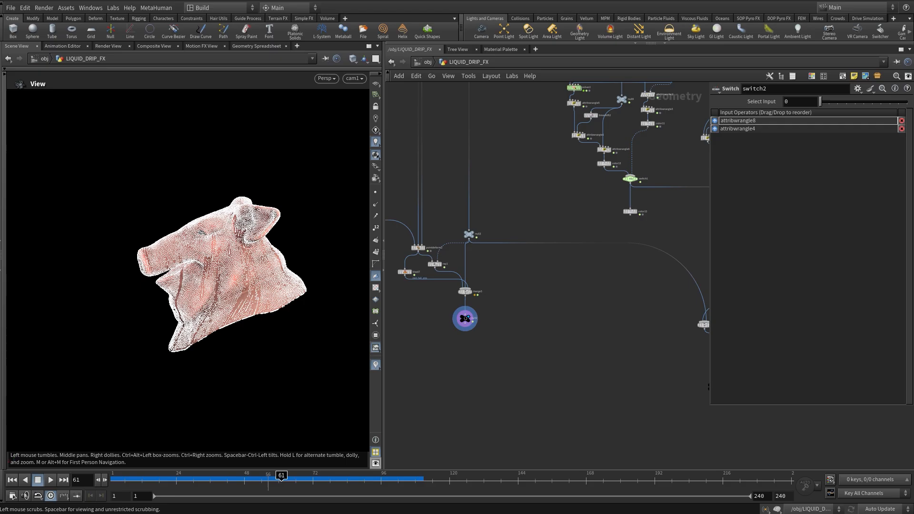
pyautogui.moveTo(202, 477)
pyautogui.mouseDown()
pyautogui.moveTo(441, 478)
pyautogui.moveTo(316, 477)
pyautogui.moveTo(359, 477)
pyautogui.mouseUp()
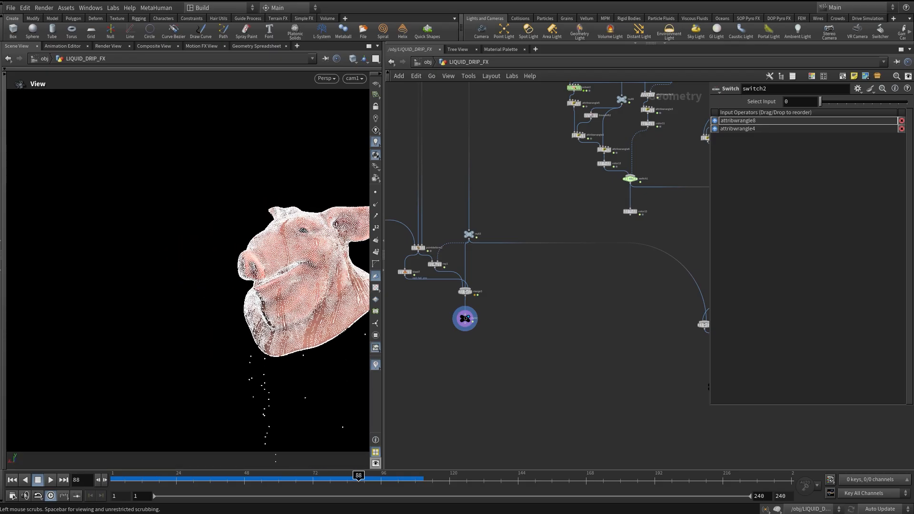
pyautogui.click(12, 496)
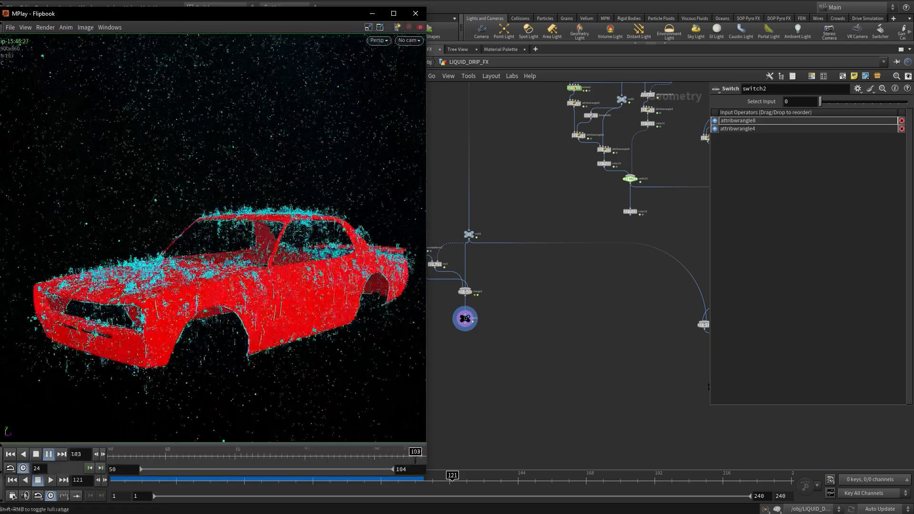